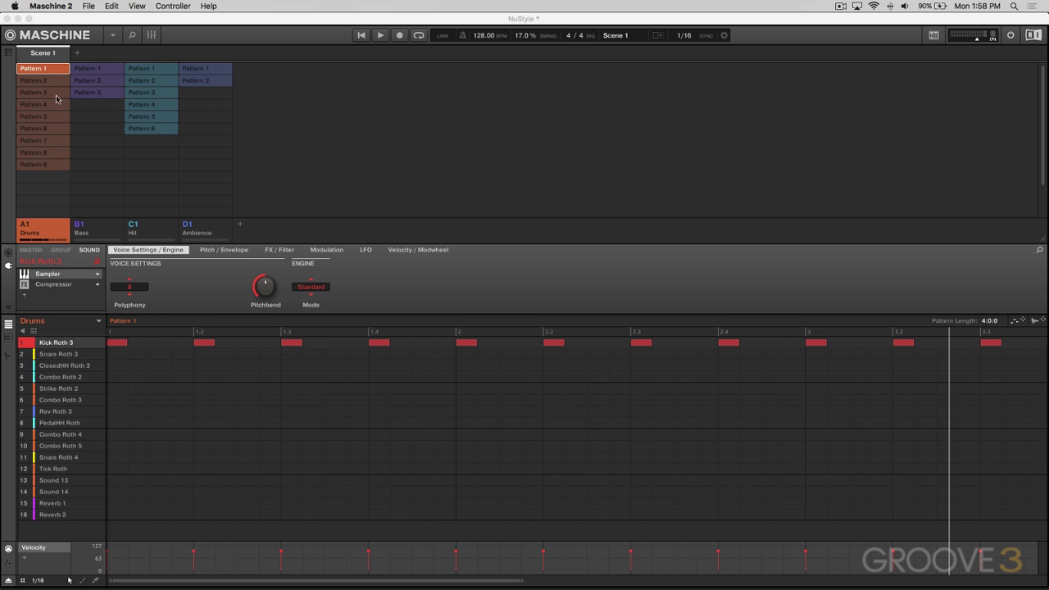
# - Try assigning Pattern 1 of the Drums group in the arrangement timeline through the pattern manager, then return to the scene grid
pyautogui.click(9, 52)
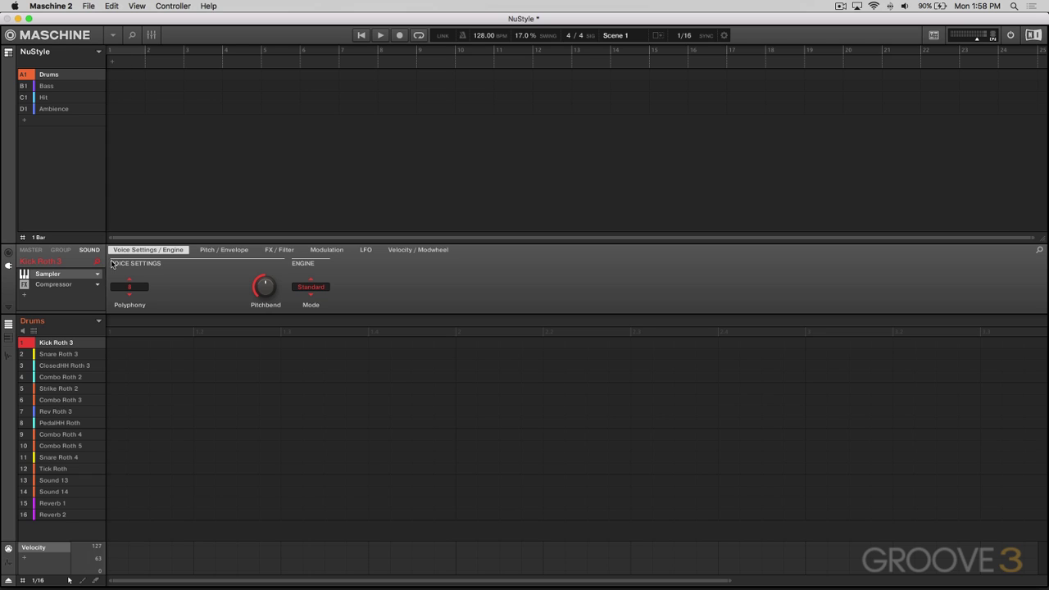
pyautogui.click(97, 321)
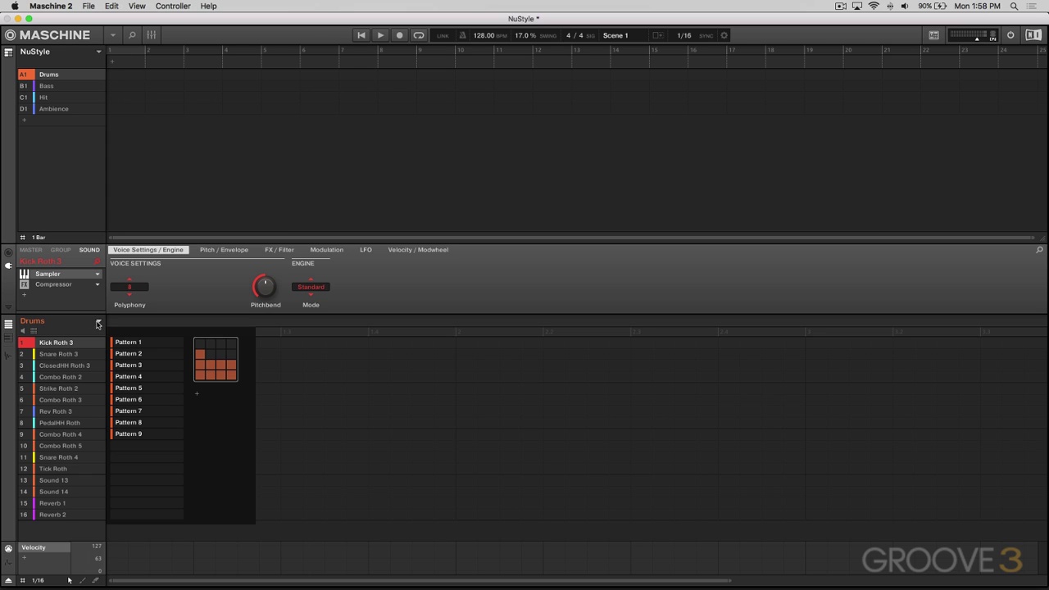
pyautogui.click(141, 342)
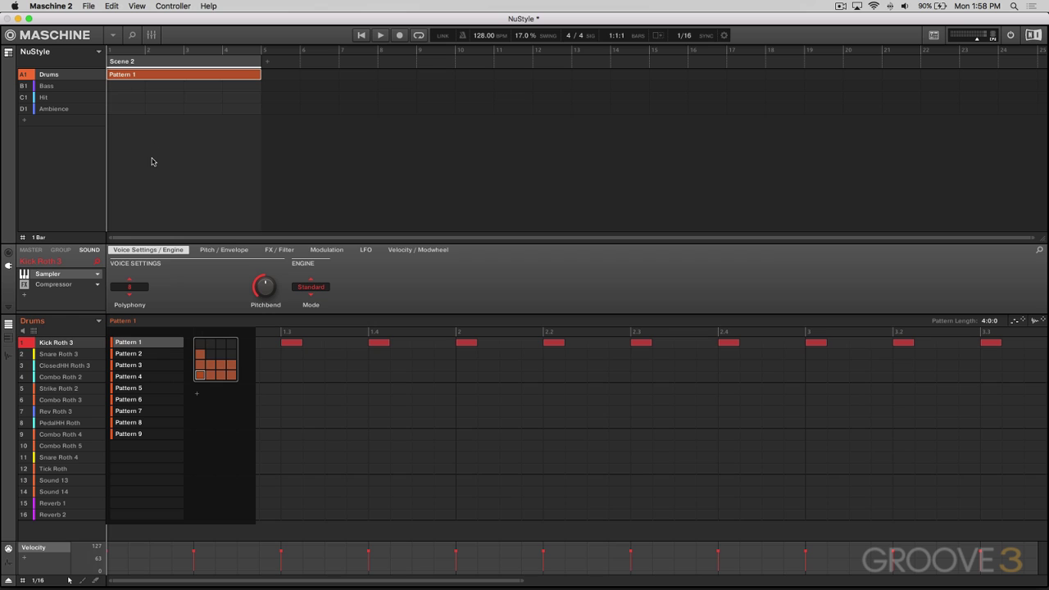
pyautogui.click(97, 321)
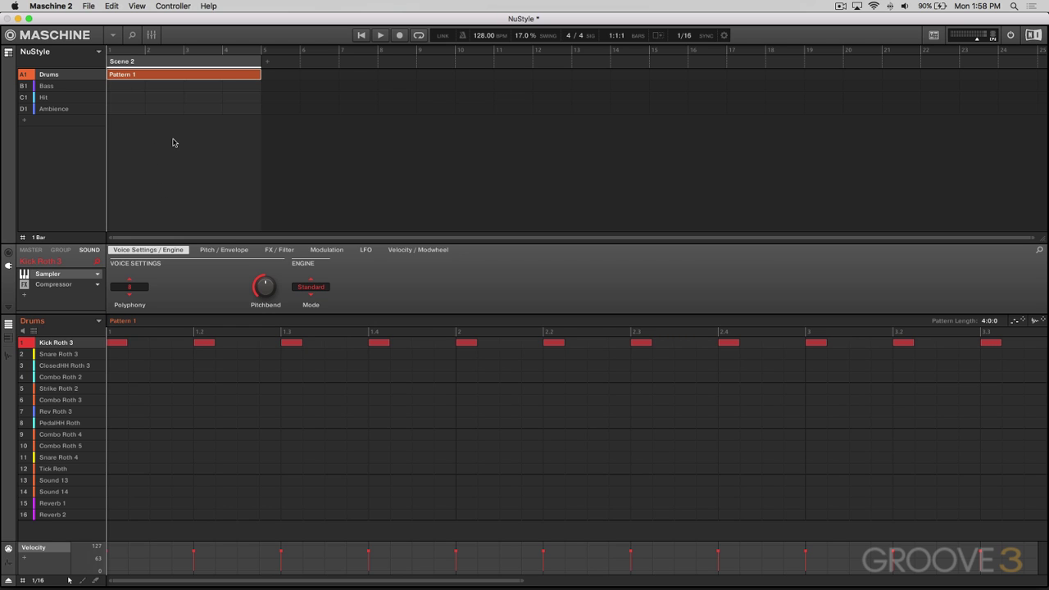
pyautogui.press('super+i')
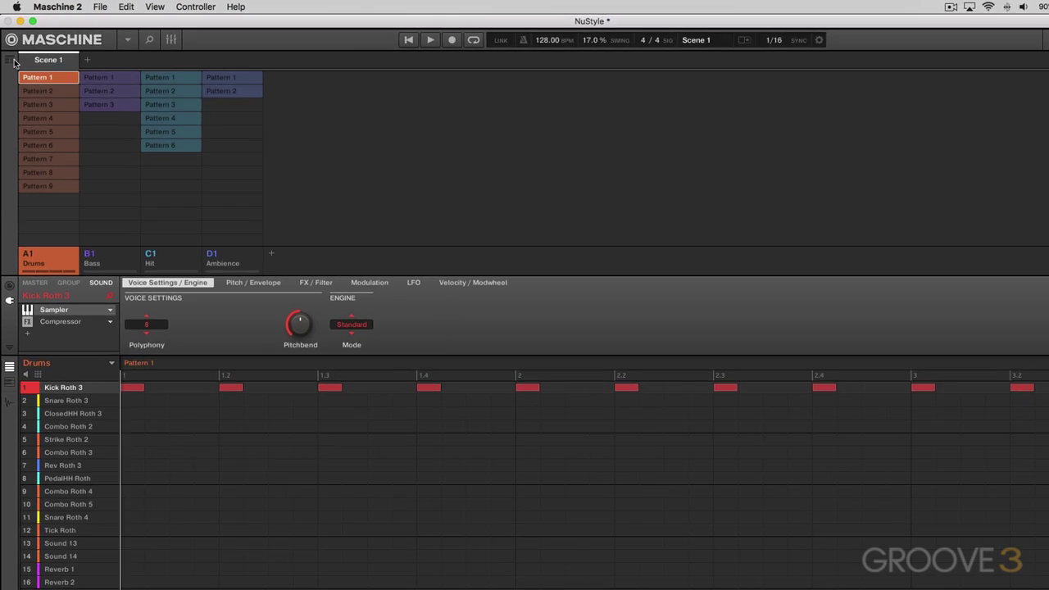
# - Compare the arrangement timeline with the scene grid, and select the Bass, Hit and Ambience groups in turn
pyautogui.click(9, 53)
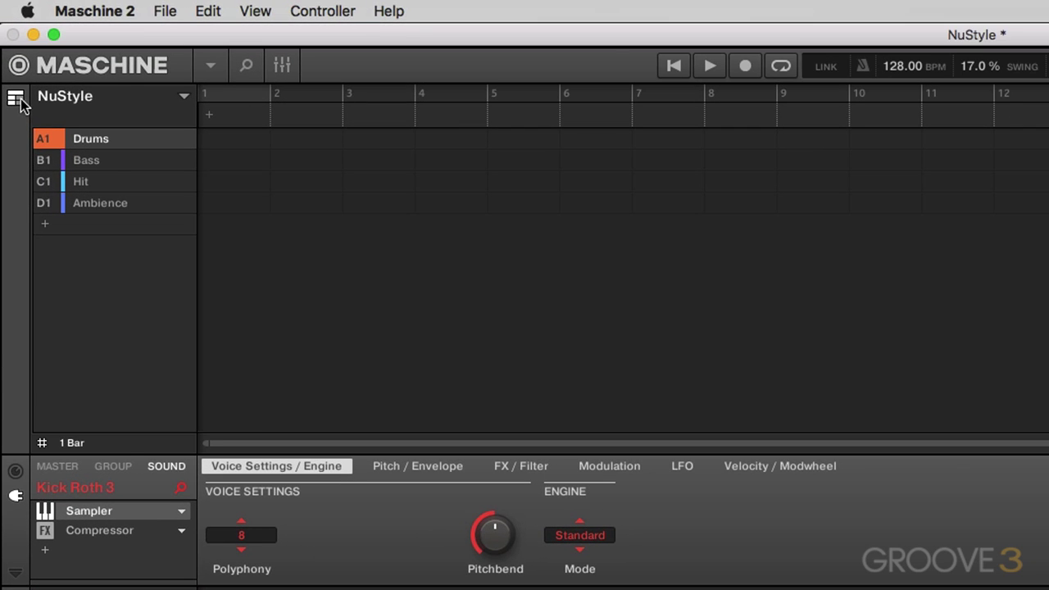
pyautogui.click(17, 99)
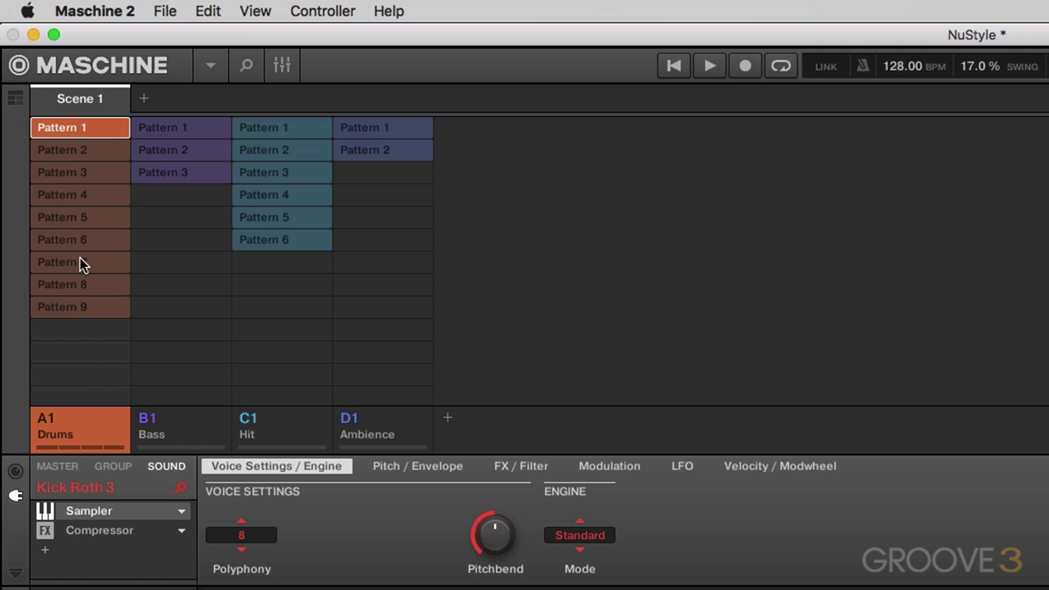
pyautogui.click(177, 418)
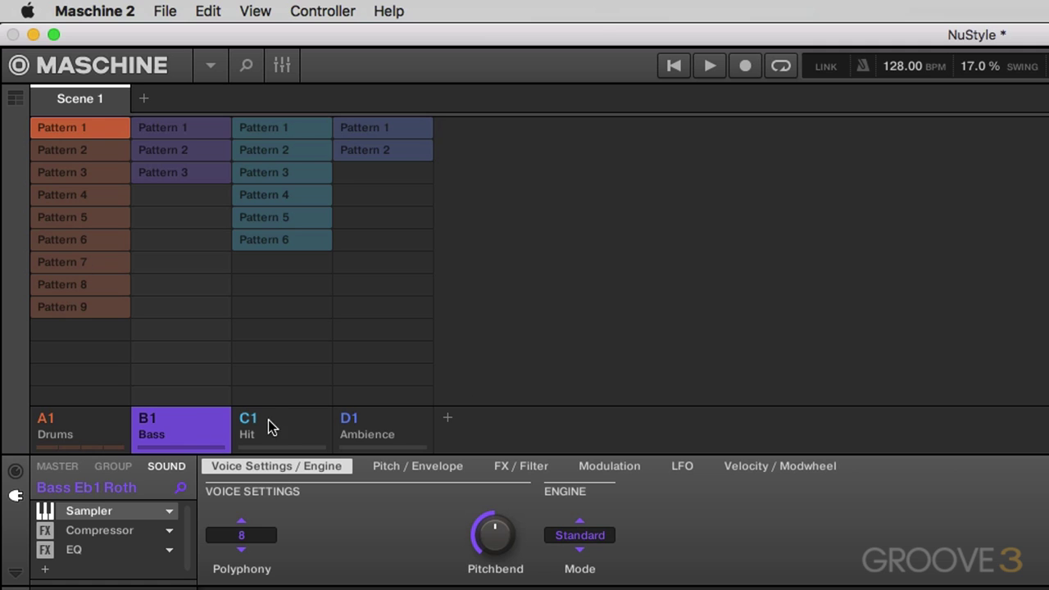
pyautogui.click(278, 422)
pyautogui.click(389, 422)
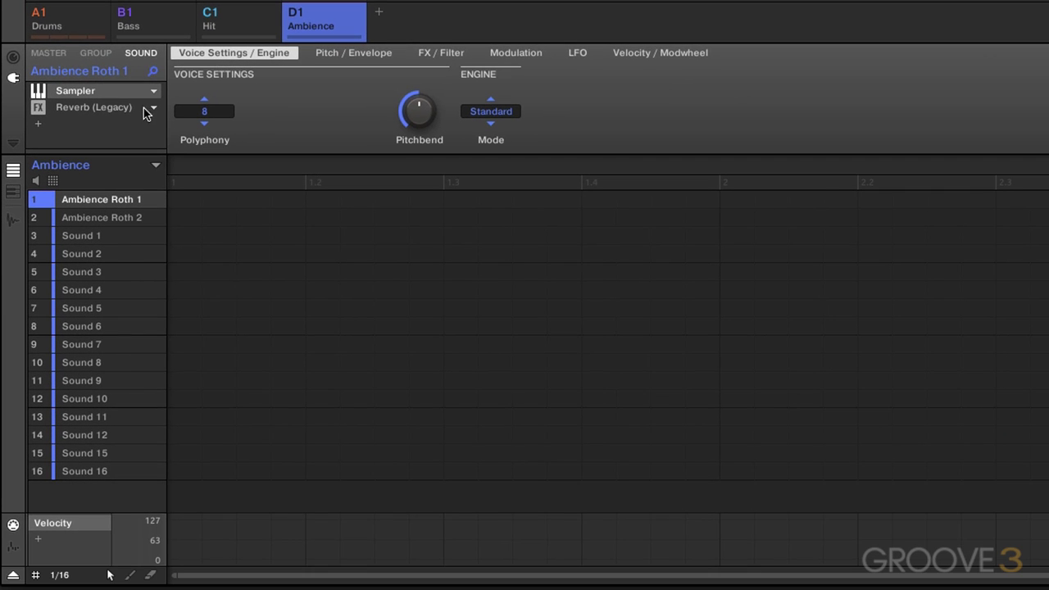
# - Inspect the pattern slots of the Ambience group and the Drums group in the pattern manager
pyautogui.click(155, 167)
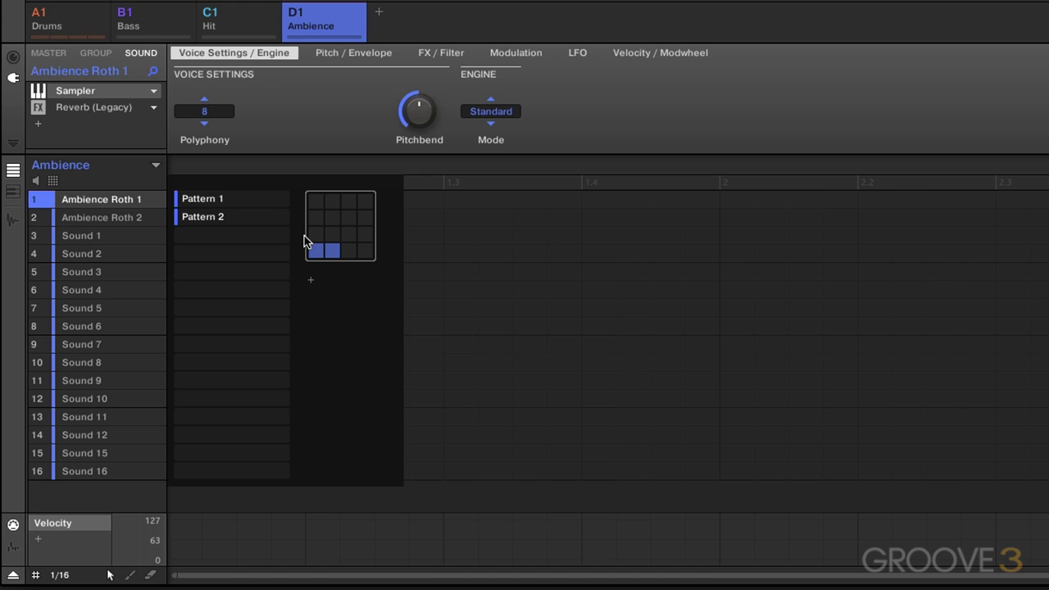
pyautogui.click(82, 23)
pyautogui.click(71, 17)
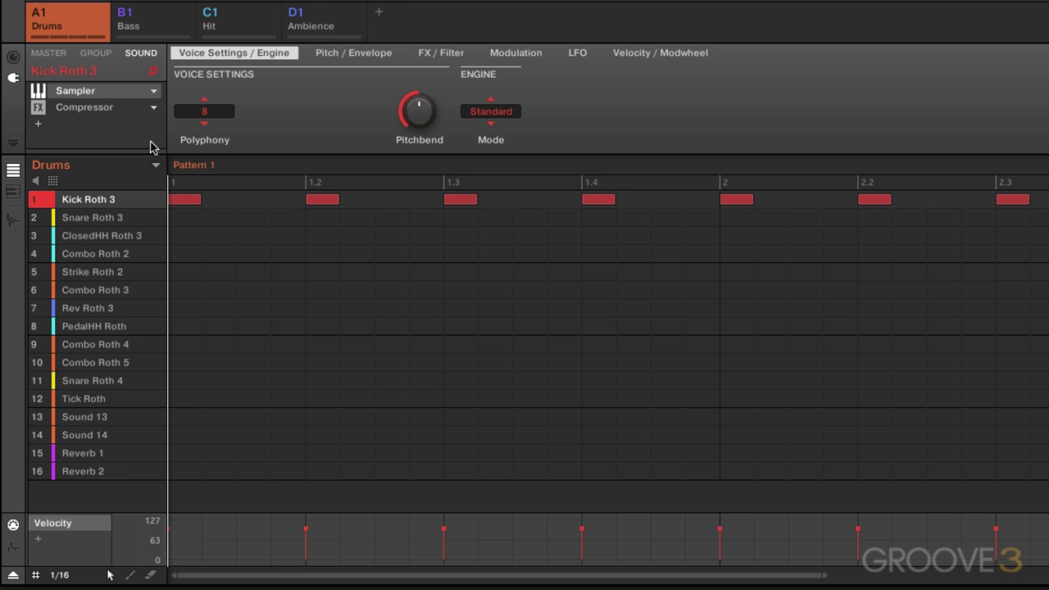
pyautogui.click(155, 168)
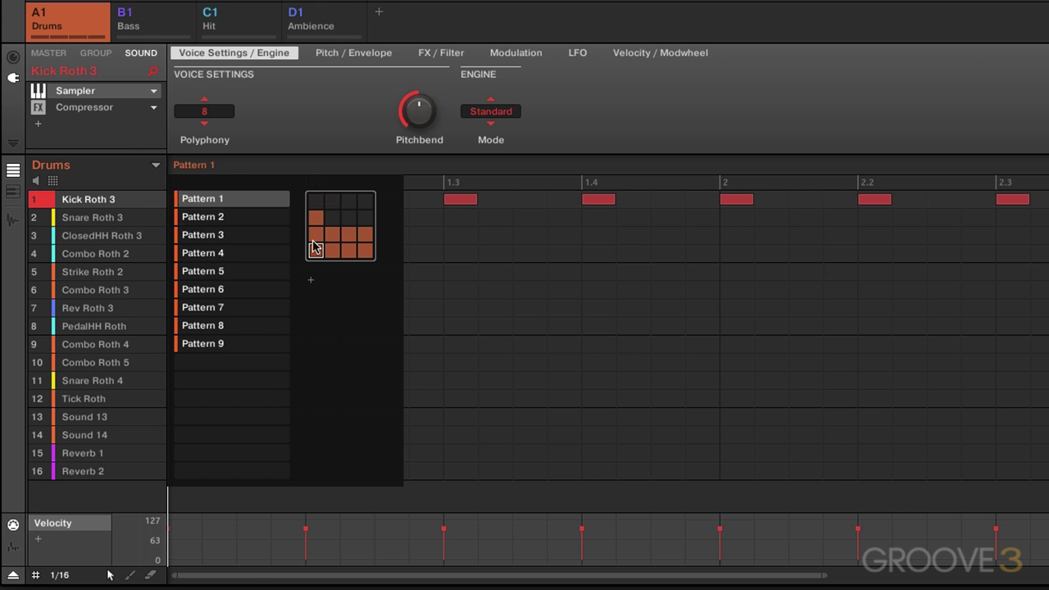
pyautogui.click(155, 166)
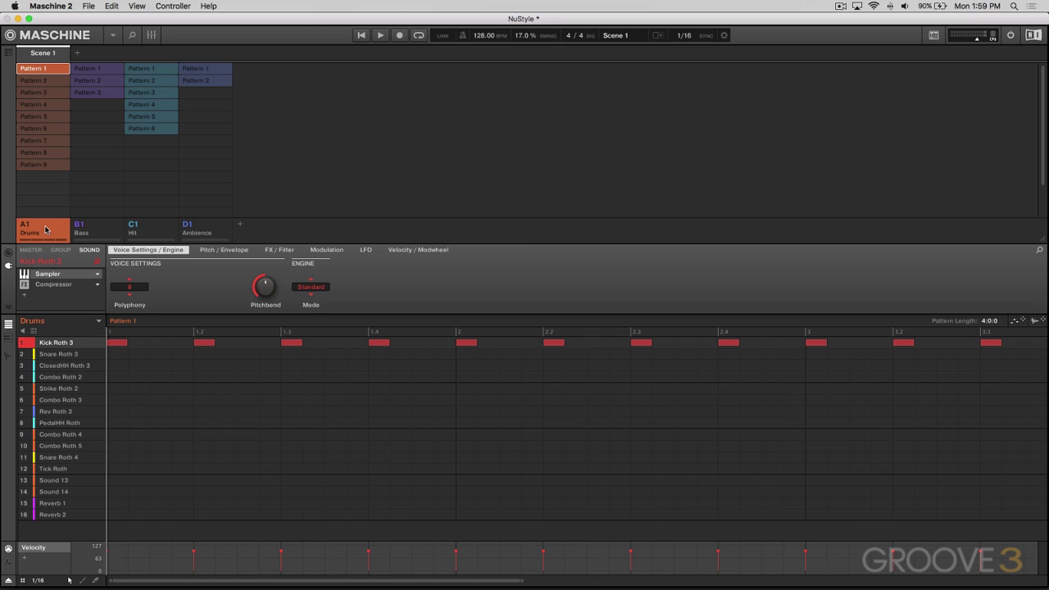
# - Step through Drums patterns 2 to 6 and move a ClosedHH Roth 3 note in Pattern 6 to the Combo Roth 2 row
pyautogui.click(42, 80)
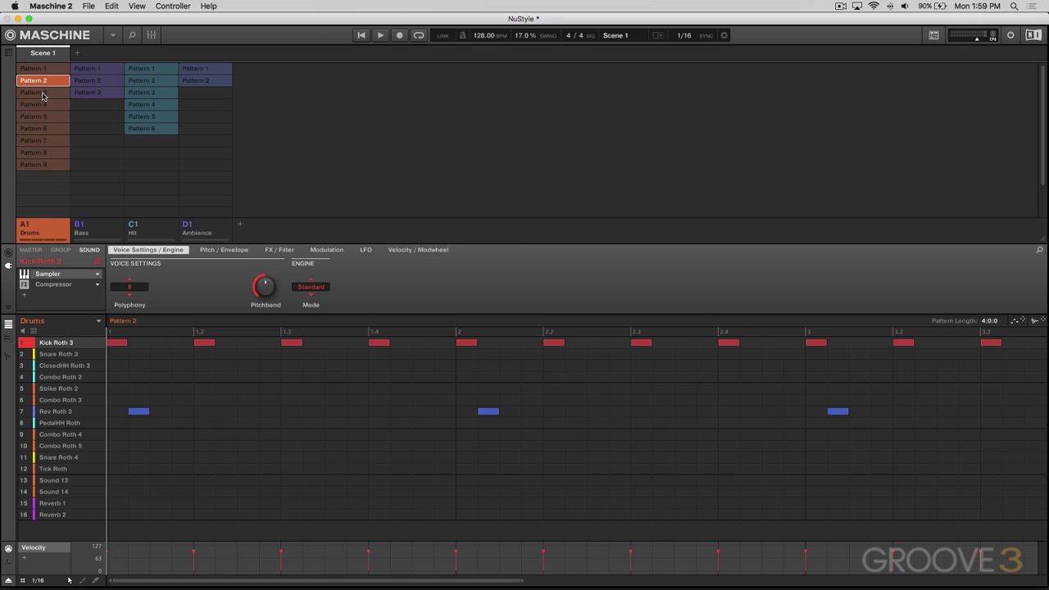
pyautogui.click(42, 94)
pyautogui.click(45, 105)
pyautogui.click(46, 117)
pyautogui.click(47, 129)
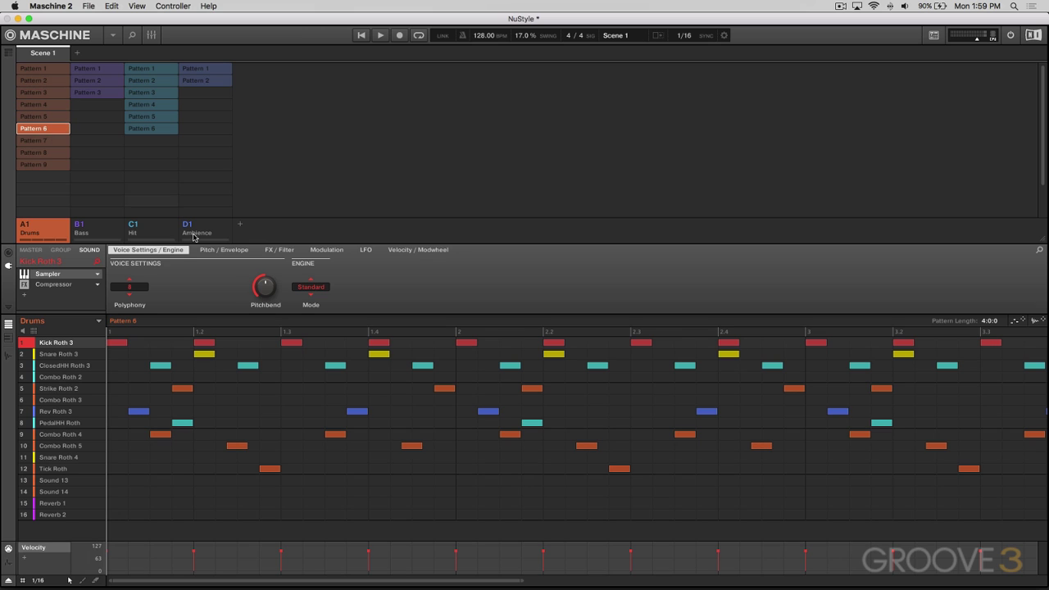
pyautogui.click(247, 366)
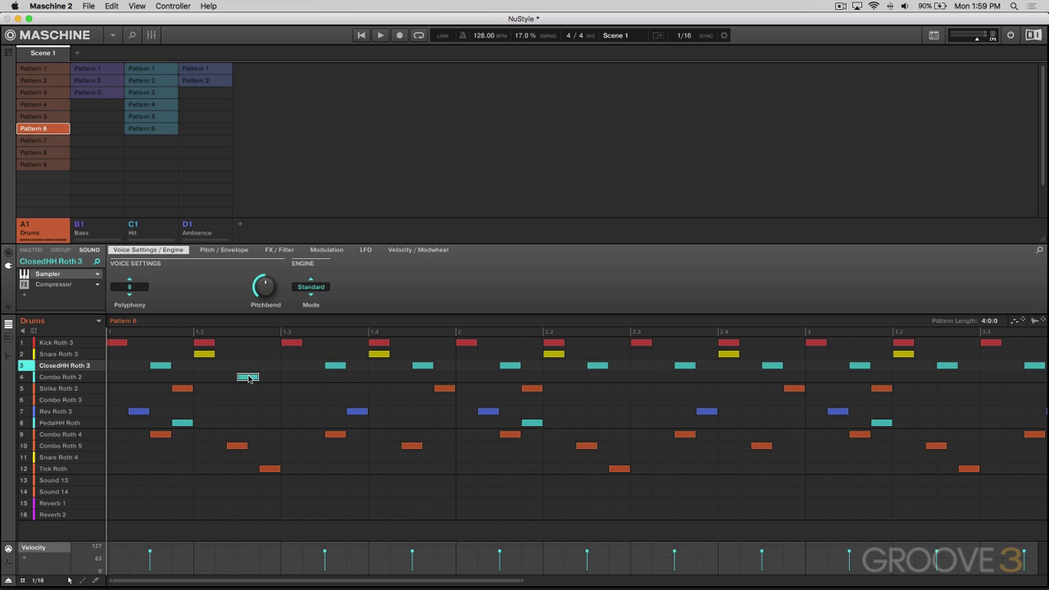
# - View the notes of Drums patterns 5, 8 and 9
pyautogui.click(43, 117)
pyautogui.click(41, 154)
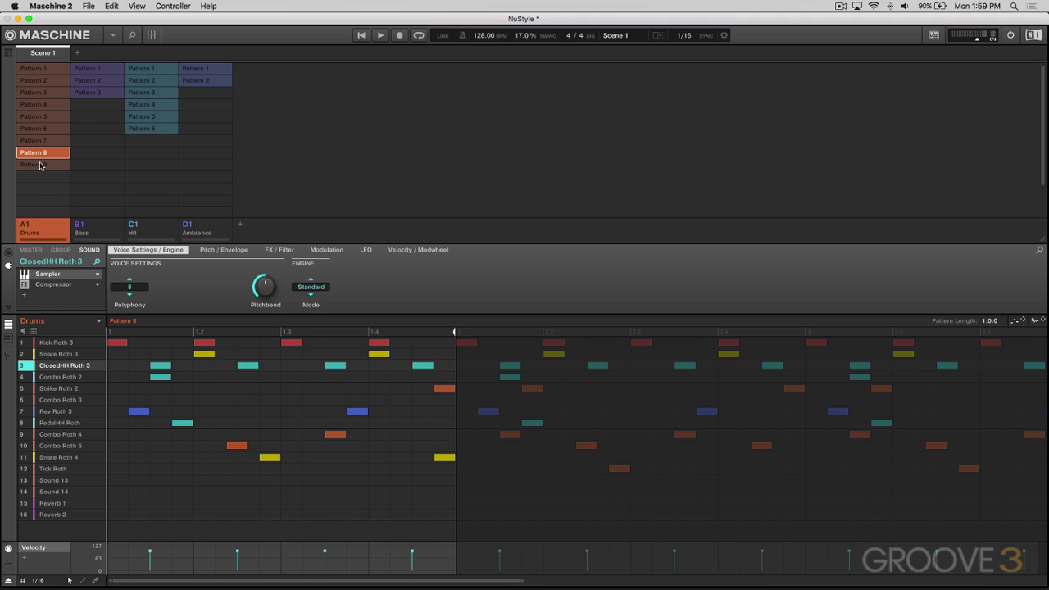
pyautogui.click(41, 164)
# - Create an empty pattern in the slot below Drums Pattern 9, and delete it again
pyautogui.click(38, 182)
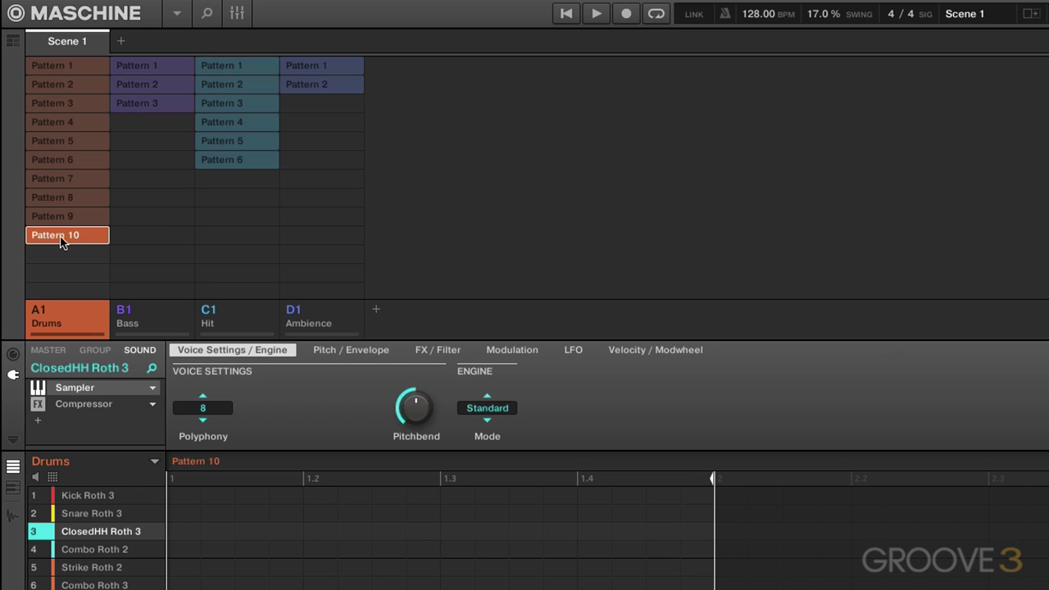
pyautogui.rightClick(62, 245)
pyautogui.click(123, 325)
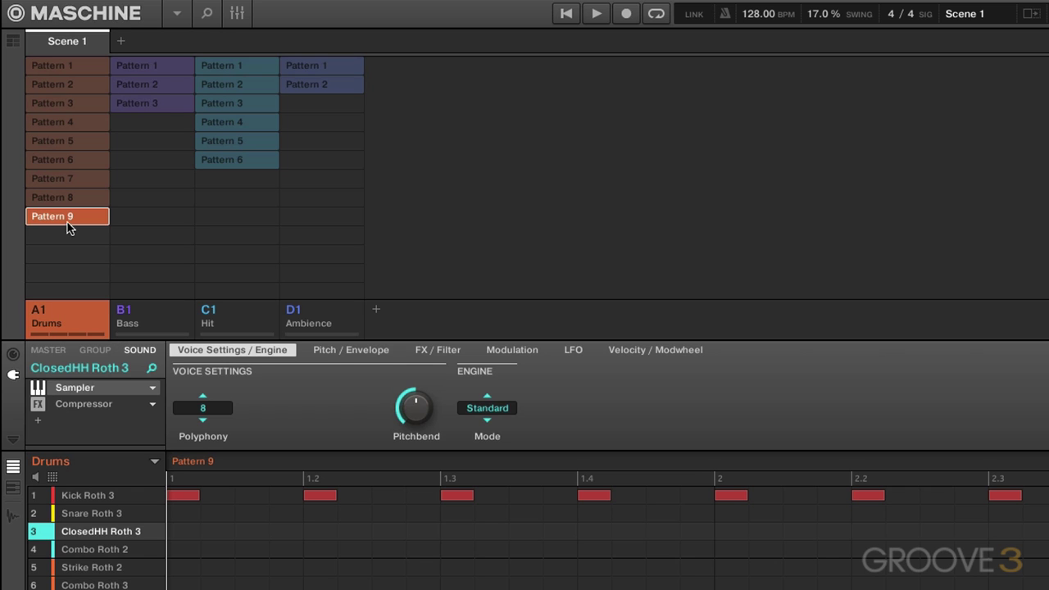
# - Copy Drums Pattern 9 into the empty slot below it, and copy that pattern across to the Bass and Hit groups
pyautogui.moveTo(67, 220); pyautogui.dragTo(57, 236)
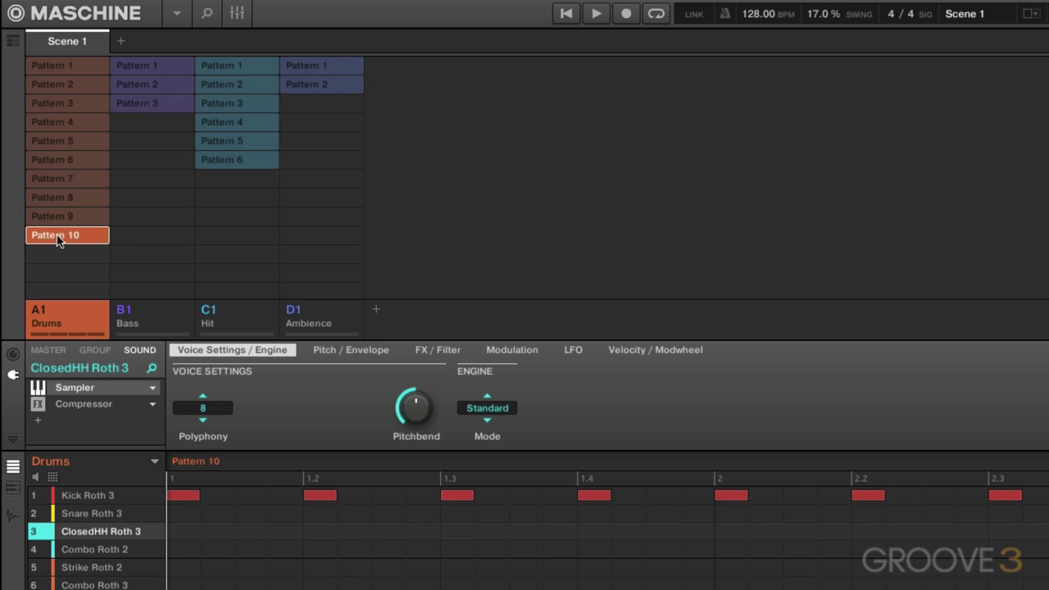
pyautogui.moveTo(58, 237); pyautogui.dragTo(146, 243)
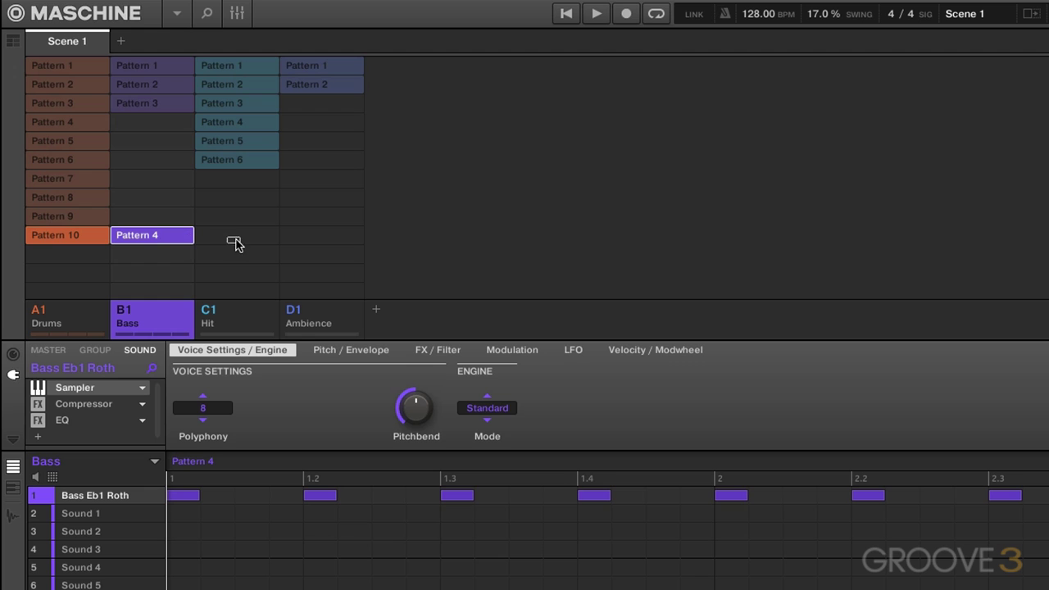
pyautogui.moveTo(145, 244); pyautogui.dragTo(218, 242)
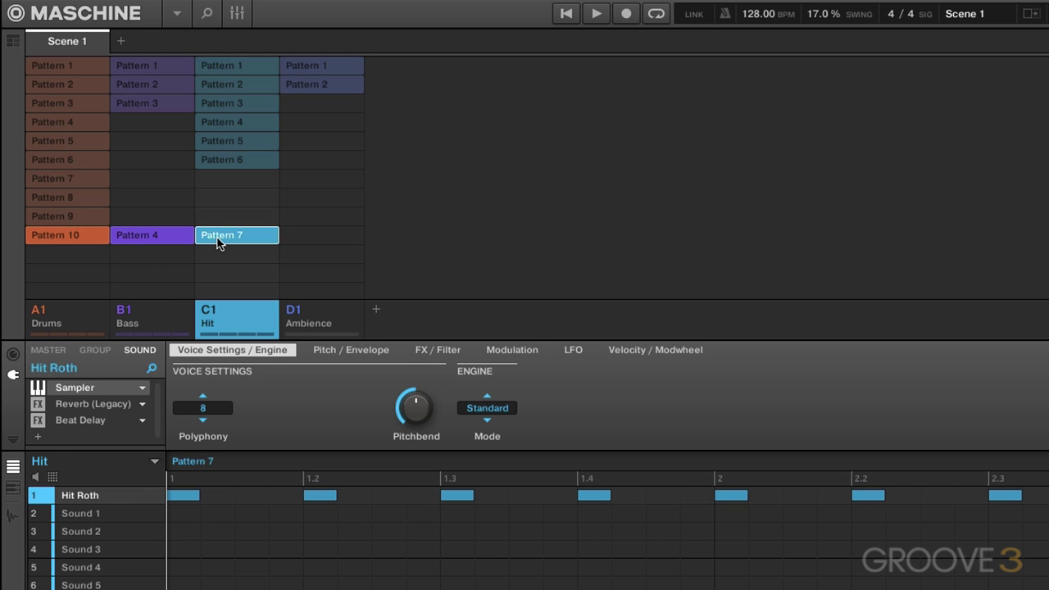
# - Delete the copied patterns from the Hit group and the Bass group
pyautogui.click(218, 242)
pyautogui.click(170, 241)
pyautogui.click(221, 240)
pyautogui.click(220, 240)
pyautogui.click(222, 239)
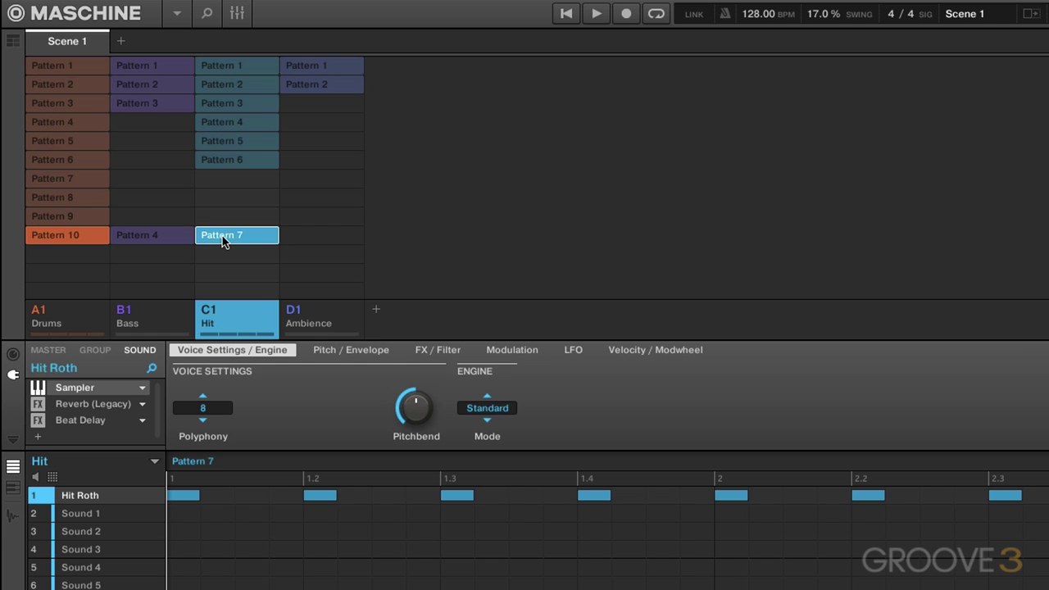
pyautogui.press('Delete')
pyautogui.click(158, 239)
pyautogui.press('Delete')
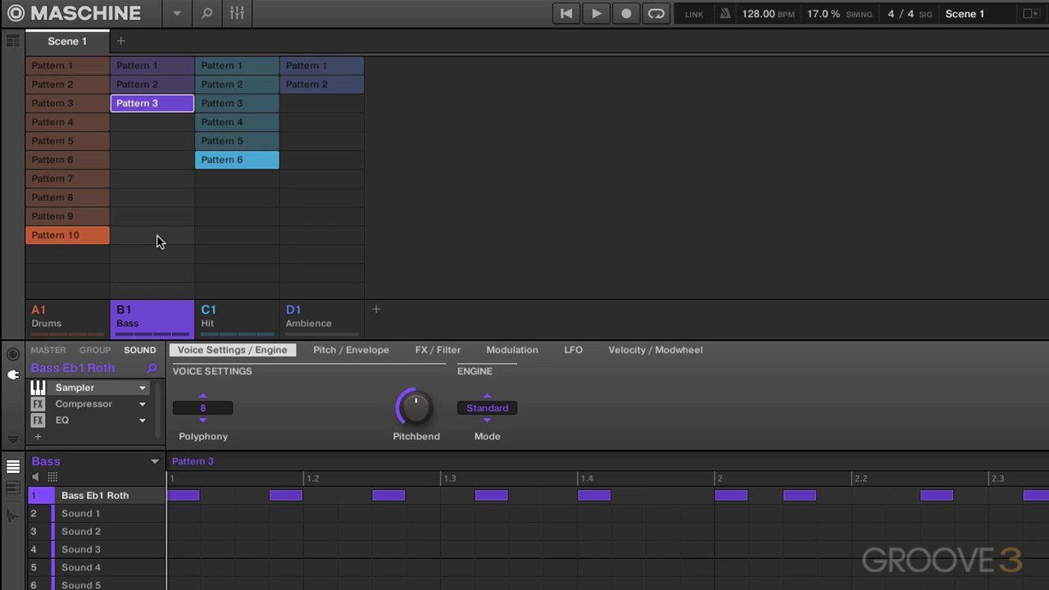
# - Deactivate Bass Pattern 3 and Hit Pattern 6 in Scene 1, and select the Drums group
pyautogui.click(132, 106)
pyautogui.click(207, 162)
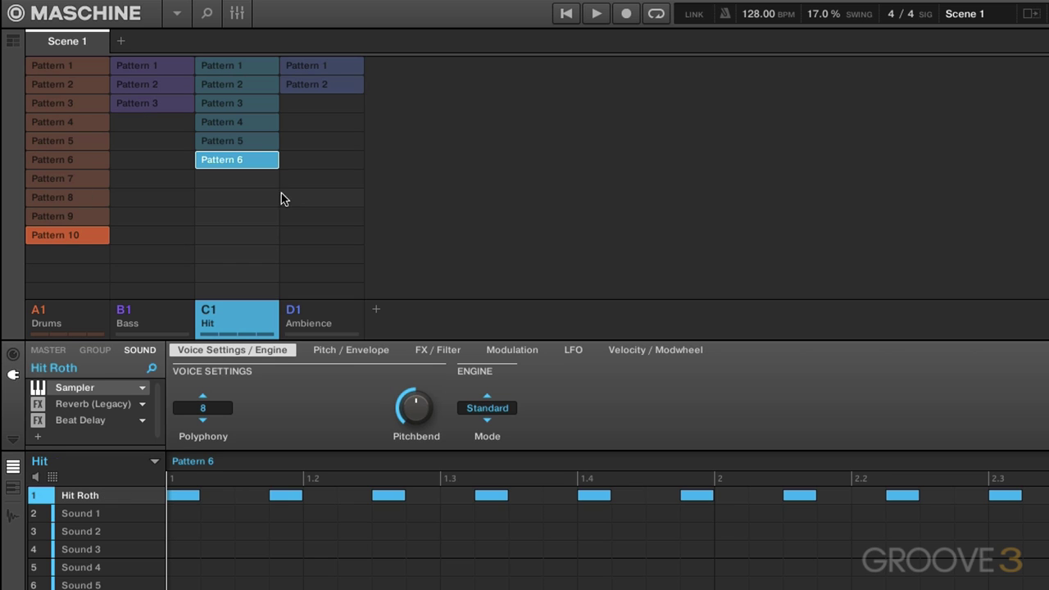
pyautogui.click(258, 165)
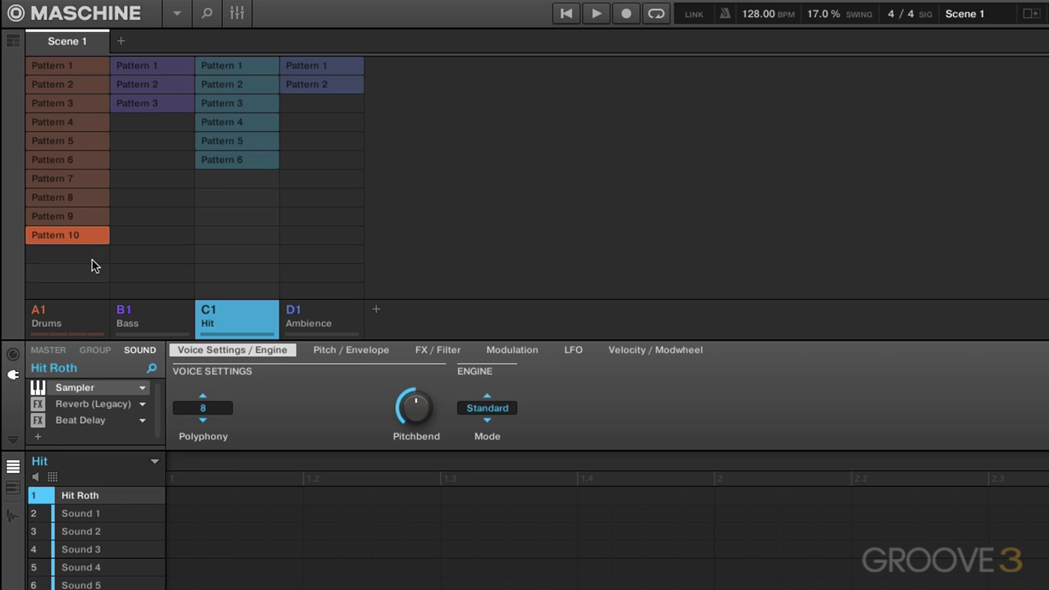
pyautogui.click(85, 318)
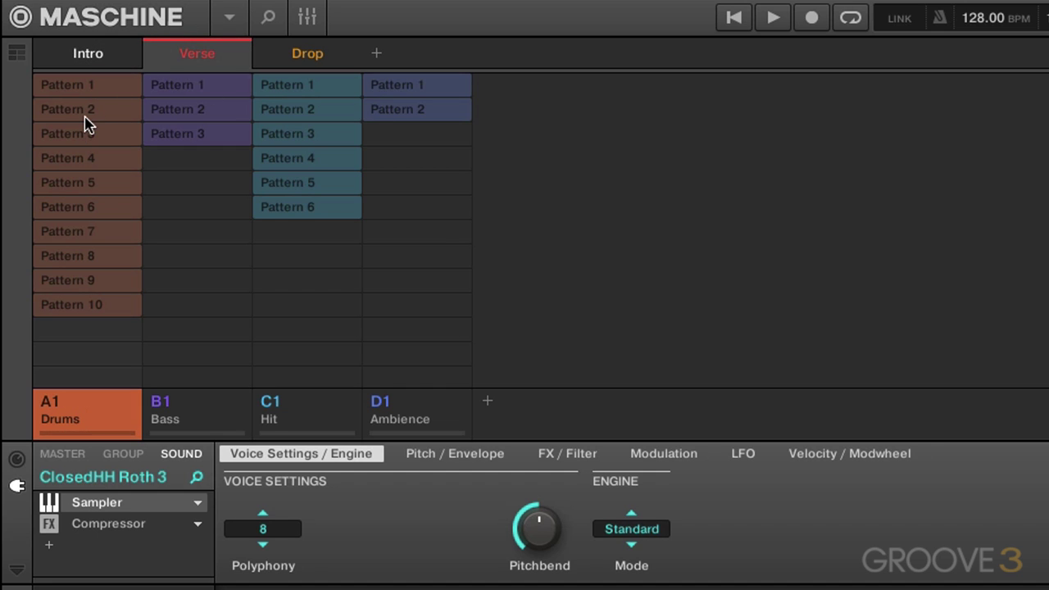
# - In the Verse scene, activate Pattern 2 for Bass and Ambience, Pattern 4 for Hit and Pattern 6 for Drums
pyautogui.click(85, 117)
pyautogui.click(185, 109)
pyautogui.click(313, 115)
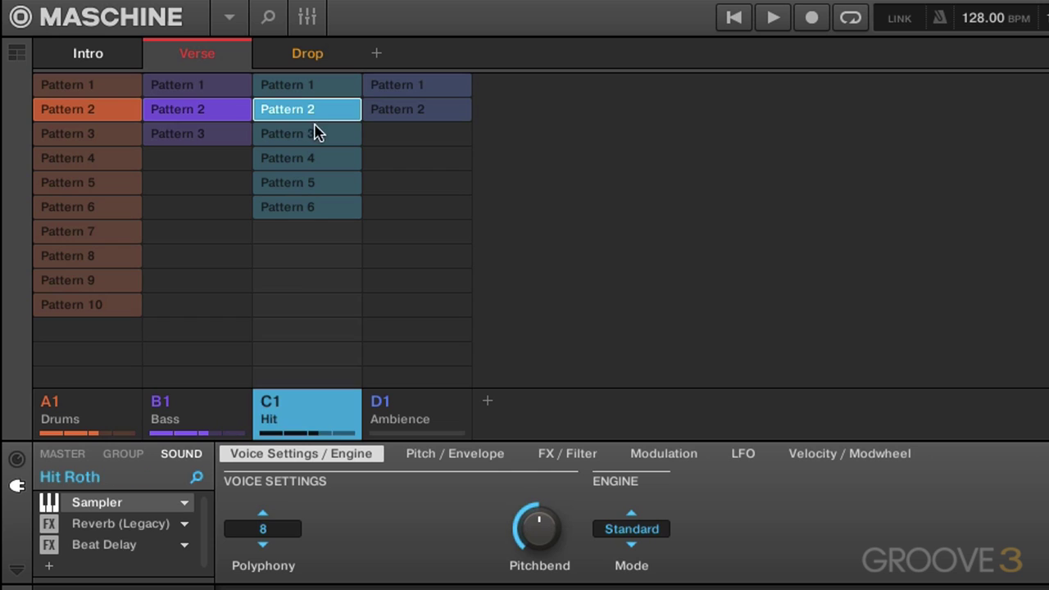
pyautogui.click(390, 114)
pyautogui.click(323, 159)
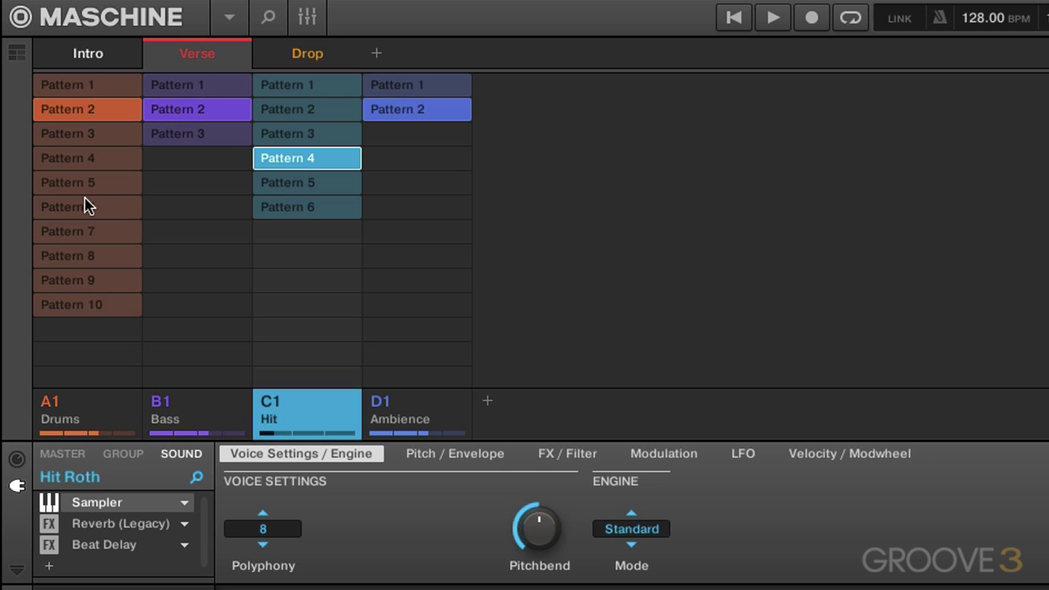
pyautogui.click(57, 205)
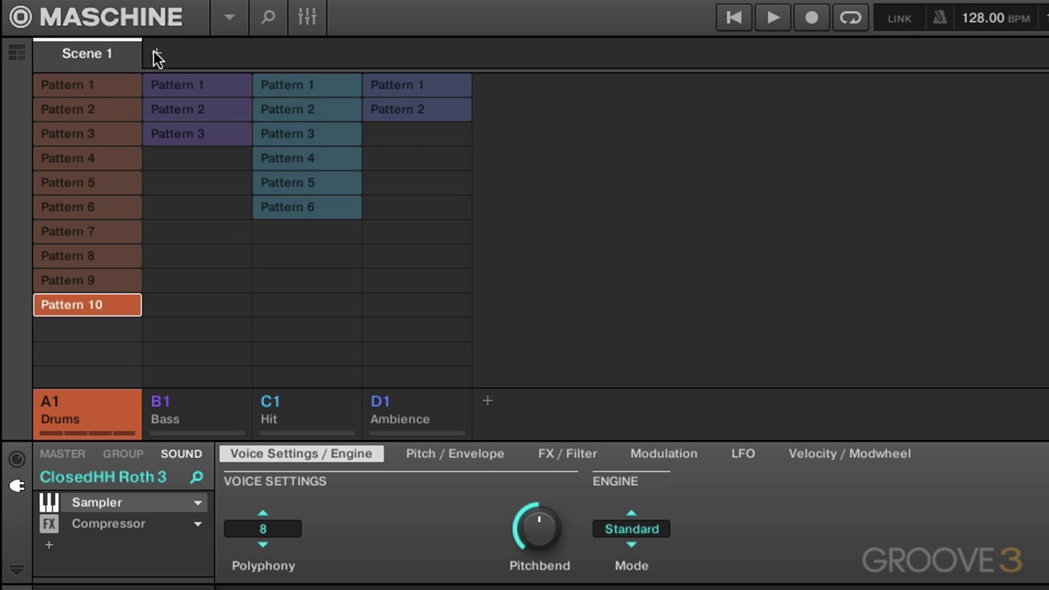
# - Add a second scene and set its color to red
pyautogui.click(156, 54)
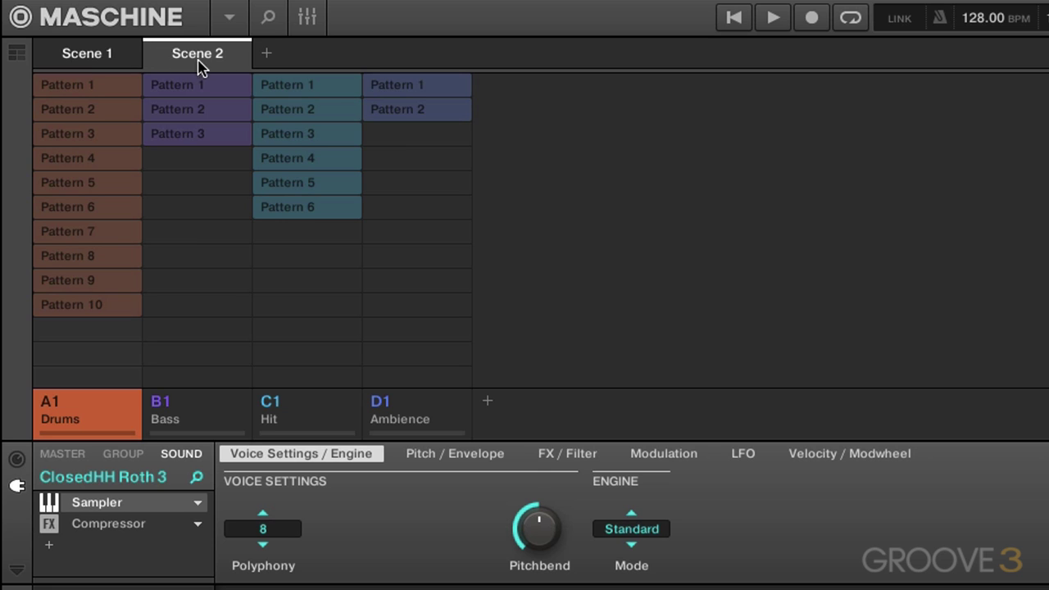
pyautogui.rightClick(190, 52)
pyautogui.moveTo(258, 185)
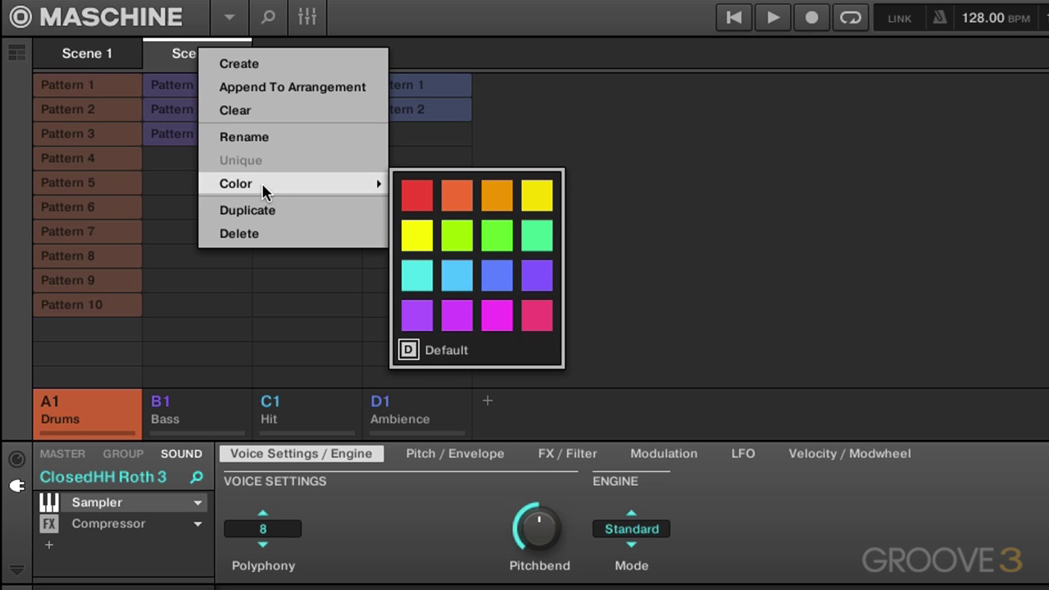
pyautogui.click(415, 194)
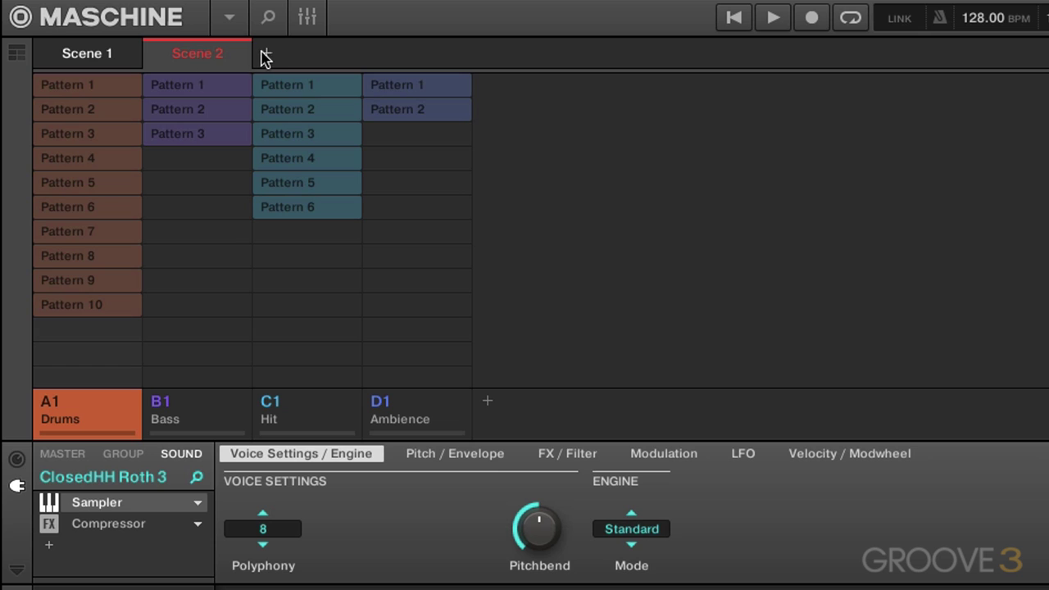
# - Add a third scene and set its color to amber orange
pyautogui.click(265, 56)
pyautogui.rightClick(289, 64)
pyautogui.moveTo(373, 192)
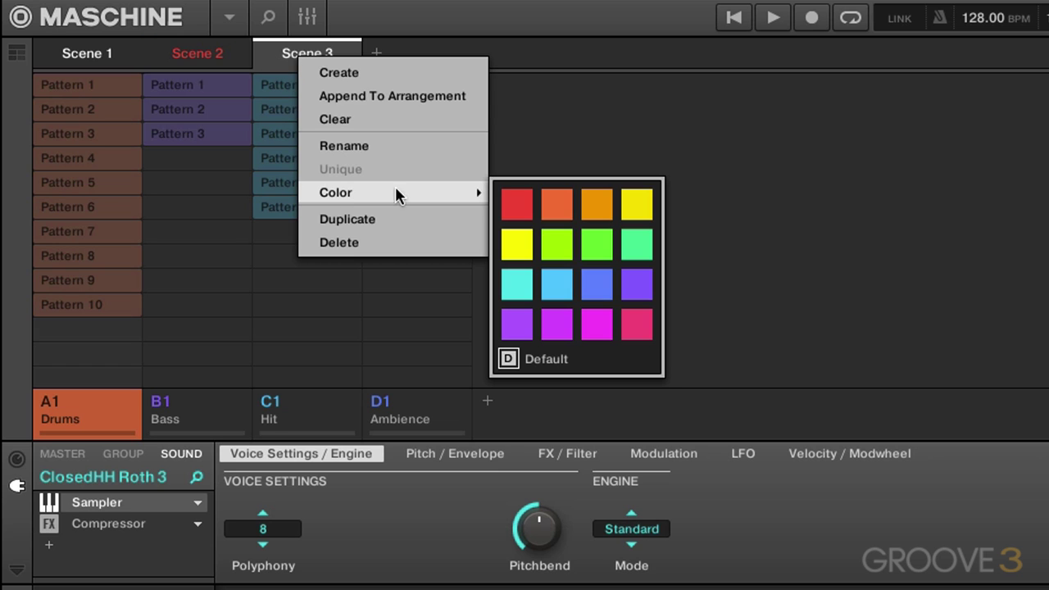
pyautogui.click(606, 202)
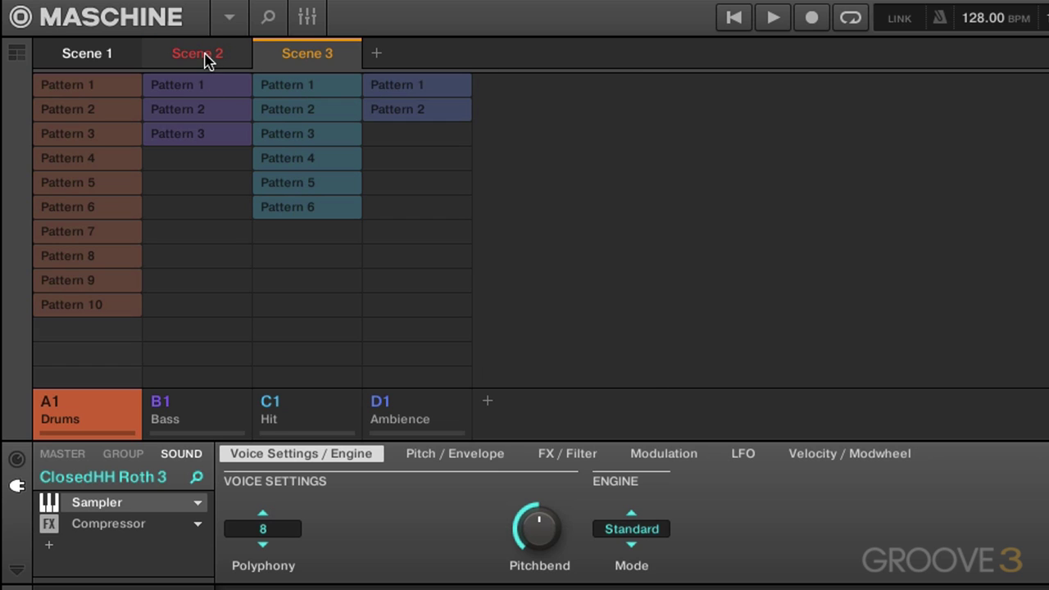
# - Rename Scene 2 as Verse
pyautogui.click(203, 58)
pyautogui.doubleClick(191, 59)
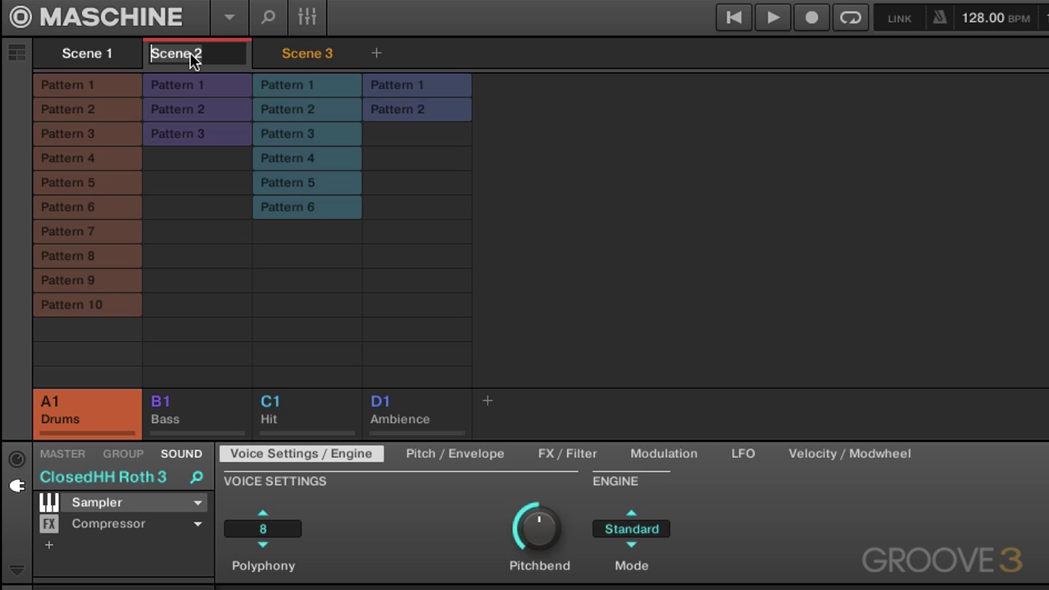
pyautogui.write('Ve')
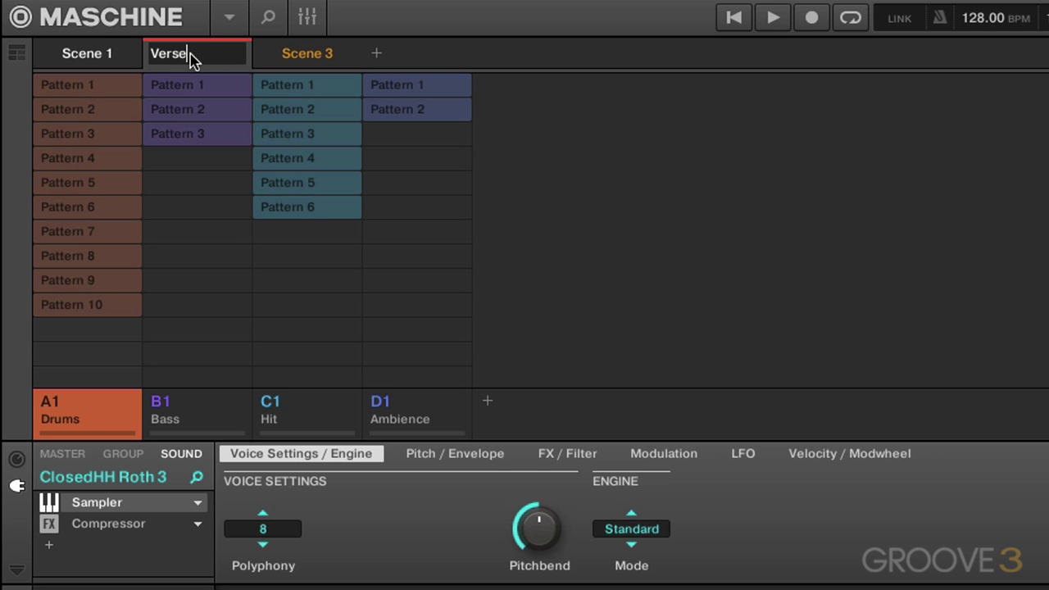
pyautogui.write('rse')
pyautogui.press('Return')
# - Rename Scene 3 as Drop
pyautogui.click(282, 57)
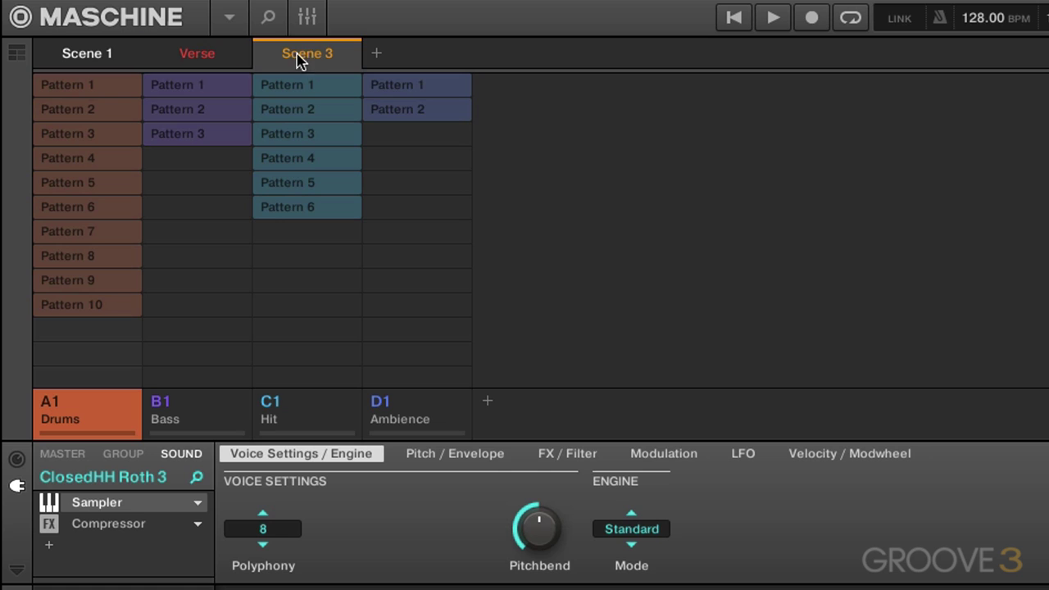
pyautogui.doubleClick(289, 55)
pyautogui.write('Drop')
pyautogui.press('Return')
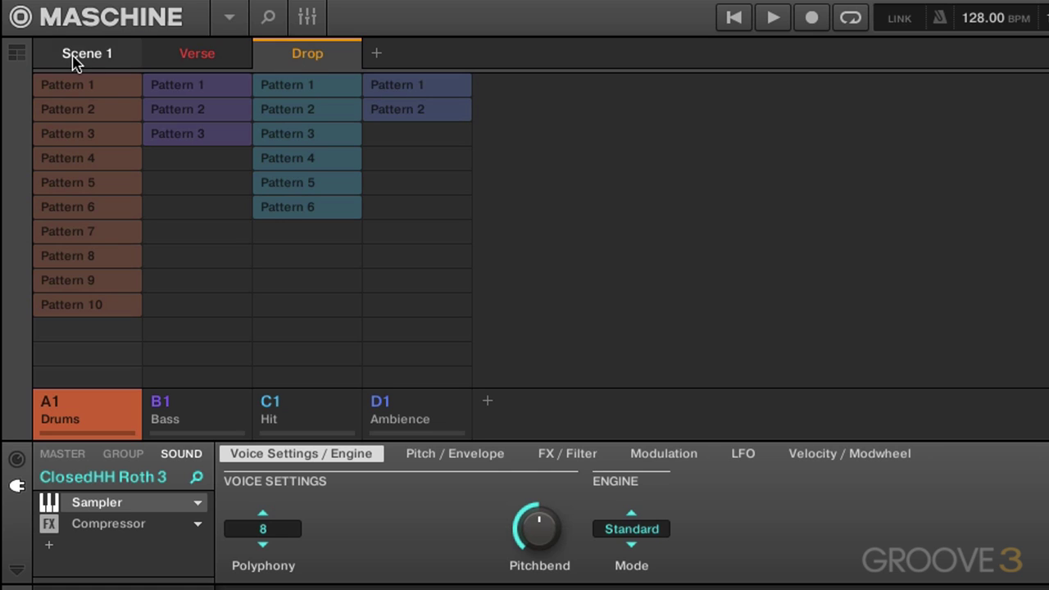
# - Rename Scene 1 as Intro
pyautogui.click(78, 62)
pyautogui.doubleClick(85, 61)
pyautogui.write('Intro')
pyautogui.press('Return')
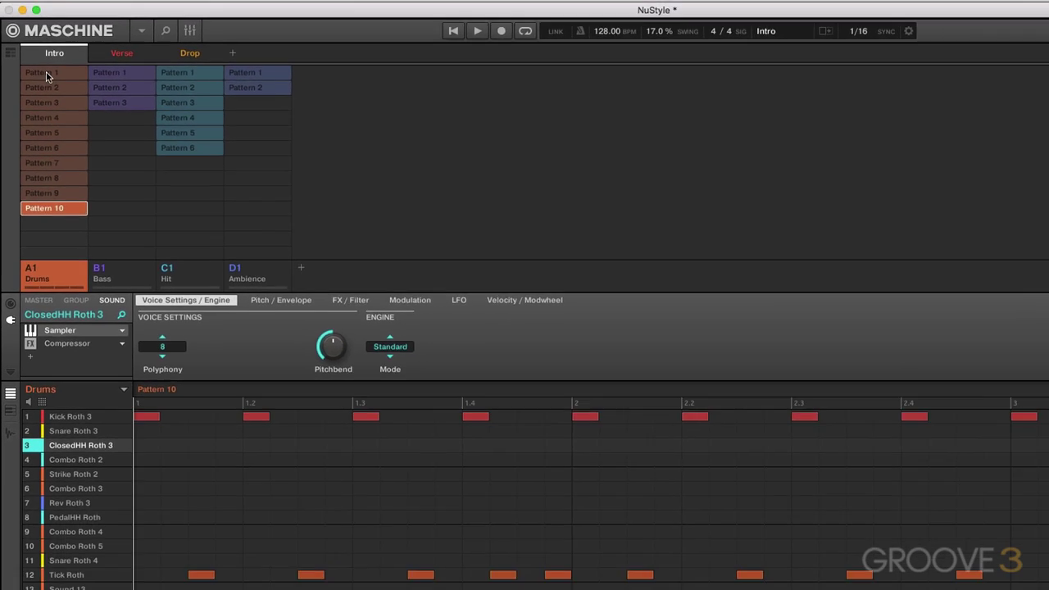
# - During playback of the Intro scene, activate Pattern 1 for Drums, Bass and Ambience, switching Hit Pattern 1 on and off again
pyautogui.click(76, 90)
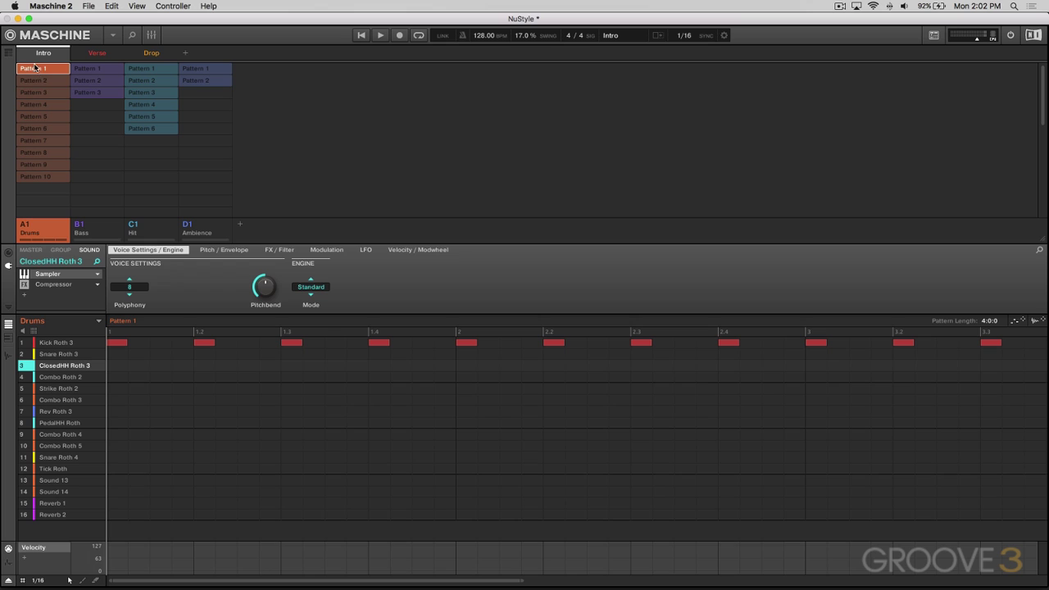
pyautogui.press('space')
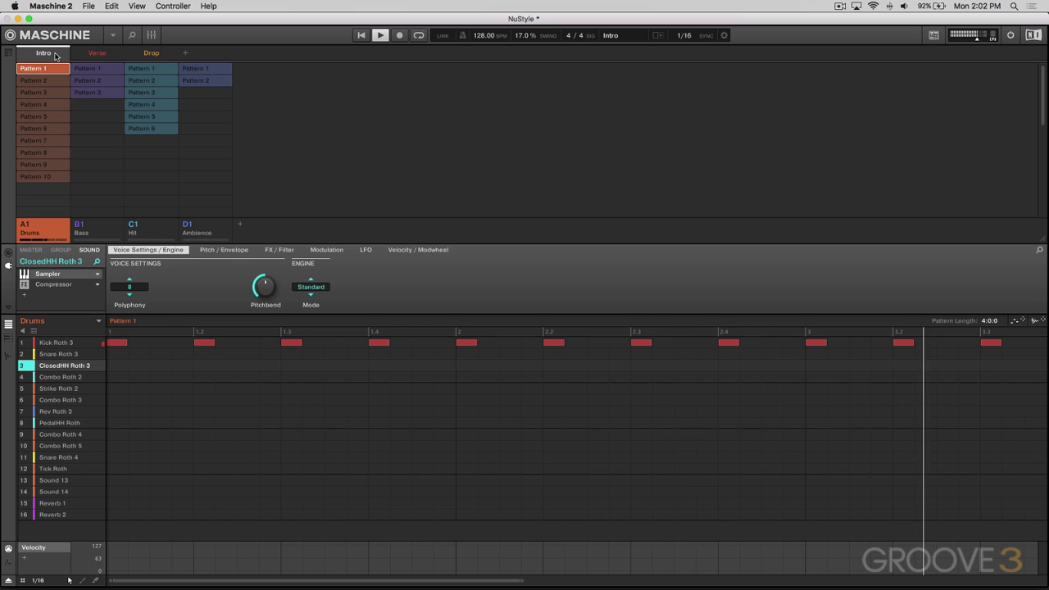
pyautogui.click(90, 71)
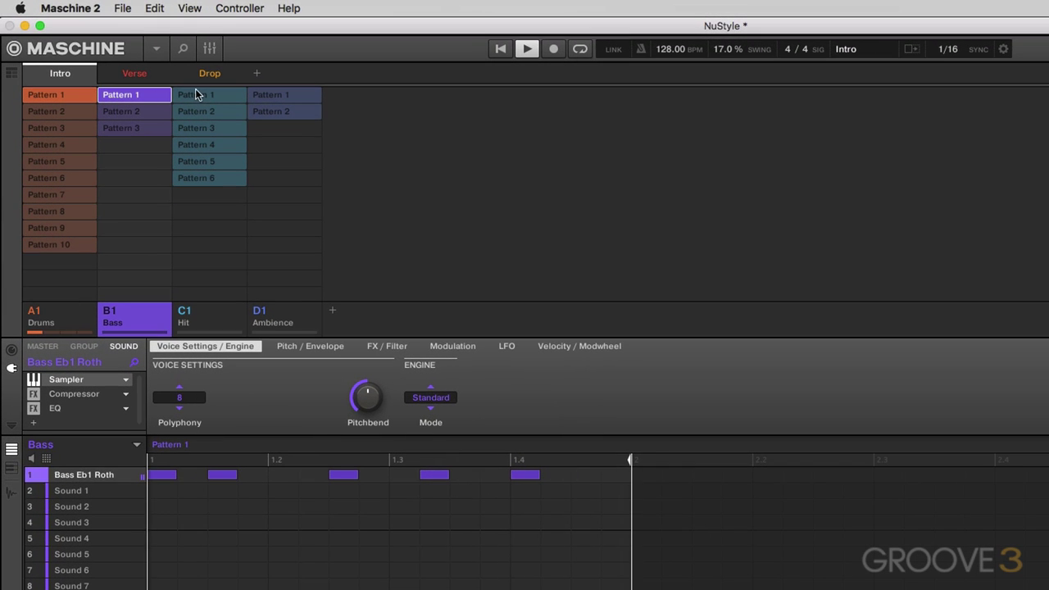
pyautogui.click(197, 95)
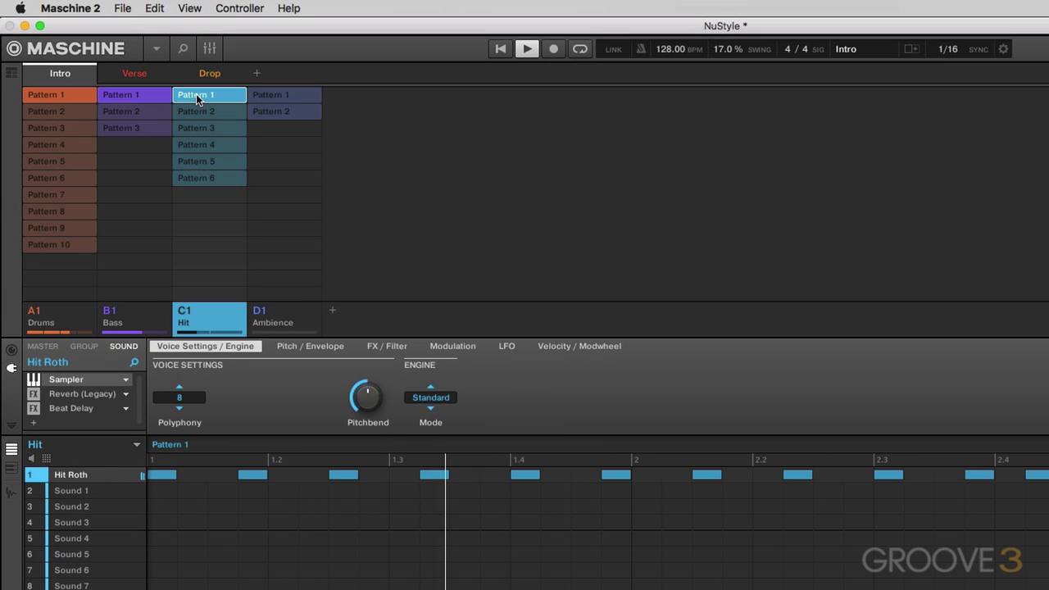
pyautogui.click(196, 95)
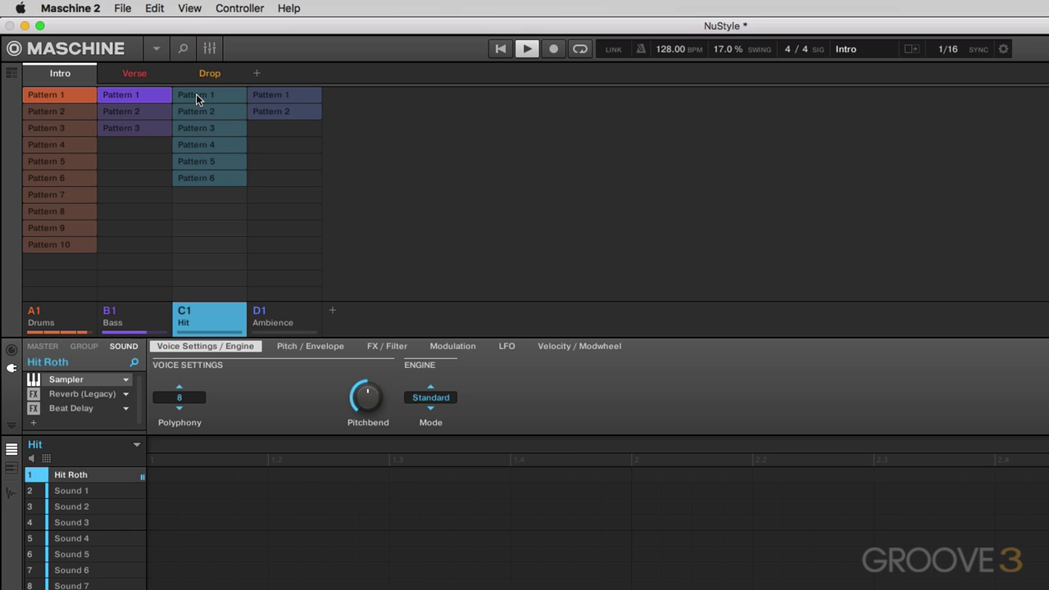
pyautogui.click(270, 95)
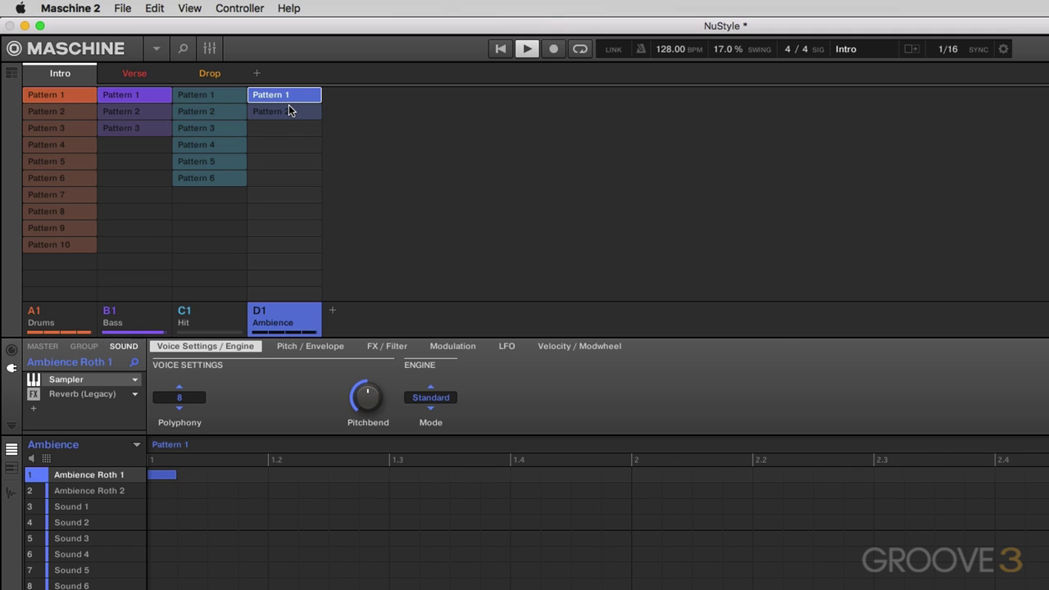
# - Audition Drums Patterns 2 and 3 in the Intro scene and return to Drums Pattern 1
pyautogui.click(61, 109)
pyautogui.click(61, 125)
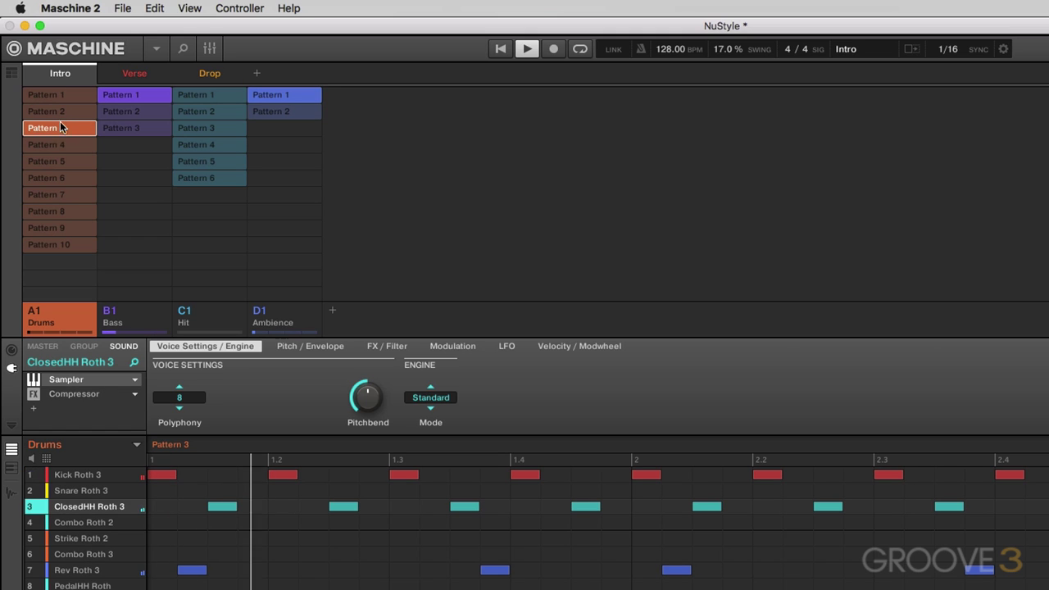
pyautogui.click(58, 94)
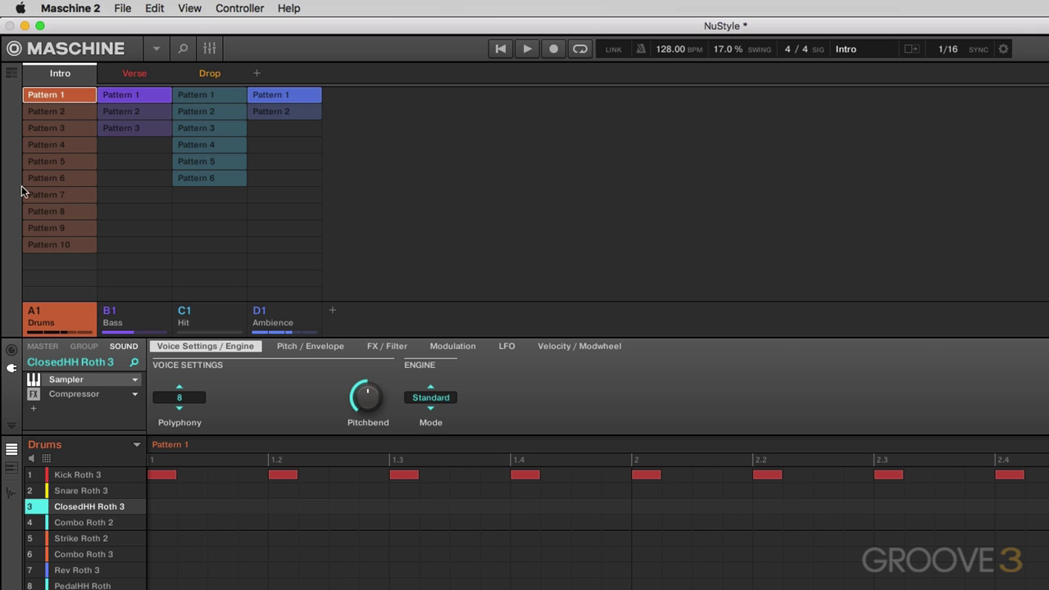
# - In the Verse scene, activate Pattern 6 for Drums, Pattern 2 for Bass and Ambience, and Pattern 4 for Hit
pyautogui.click(123, 77)
pyautogui.click(206, 75)
pyautogui.click(144, 77)
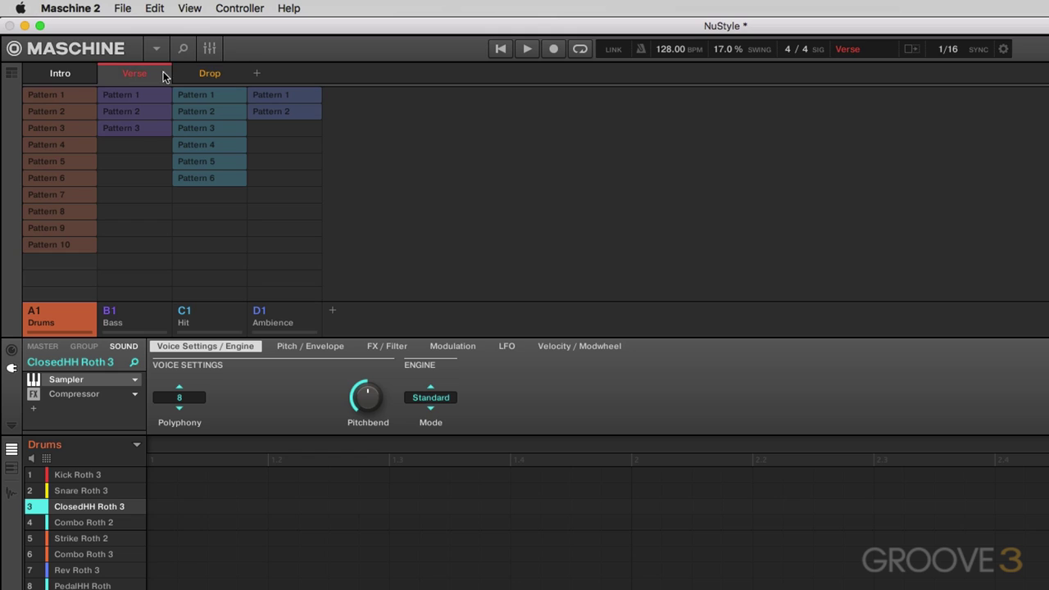
pyautogui.click(58, 113)
pyautogui.click(138, 112)
pyautogui.click(211, 113)
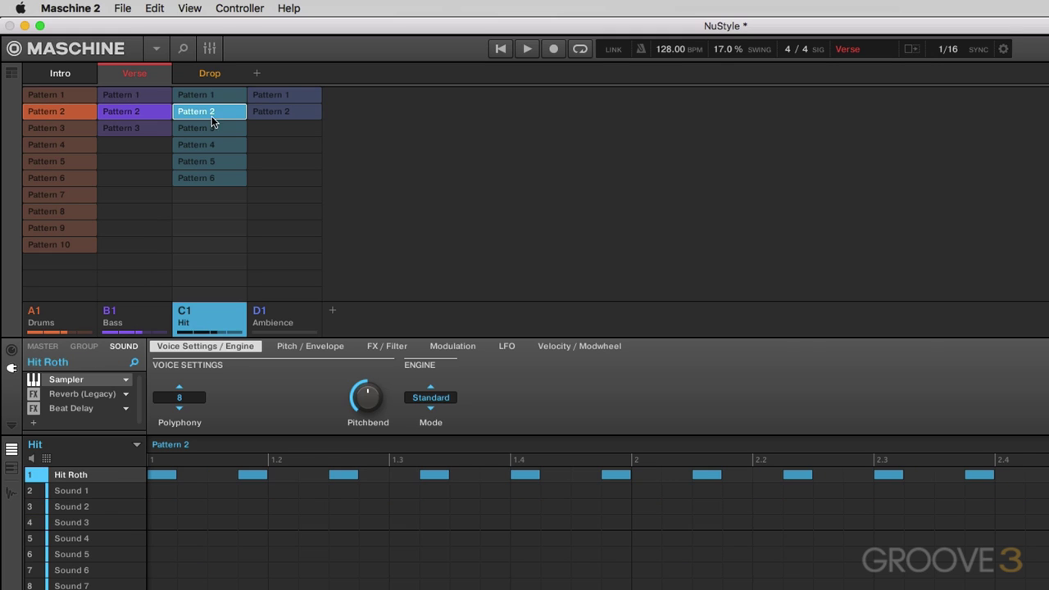
pyautogui.click(266, 111)
pyautogui.click(219, 143)
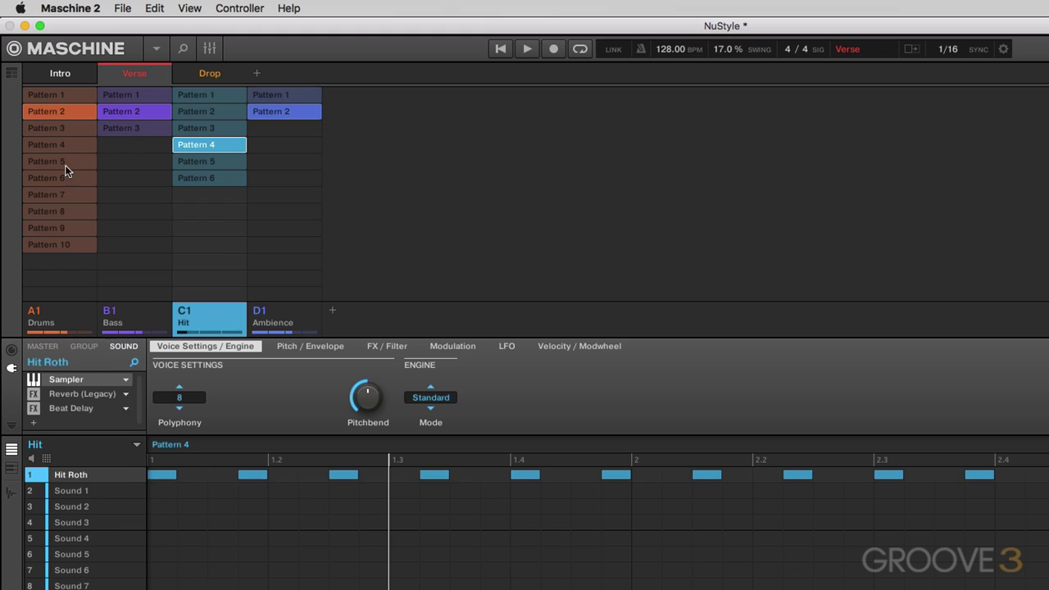
pyautogui.click(53, 181)
# - Create an empty Pattern 4 in the Bass group and delete it
pyautogui.click(127, 147)
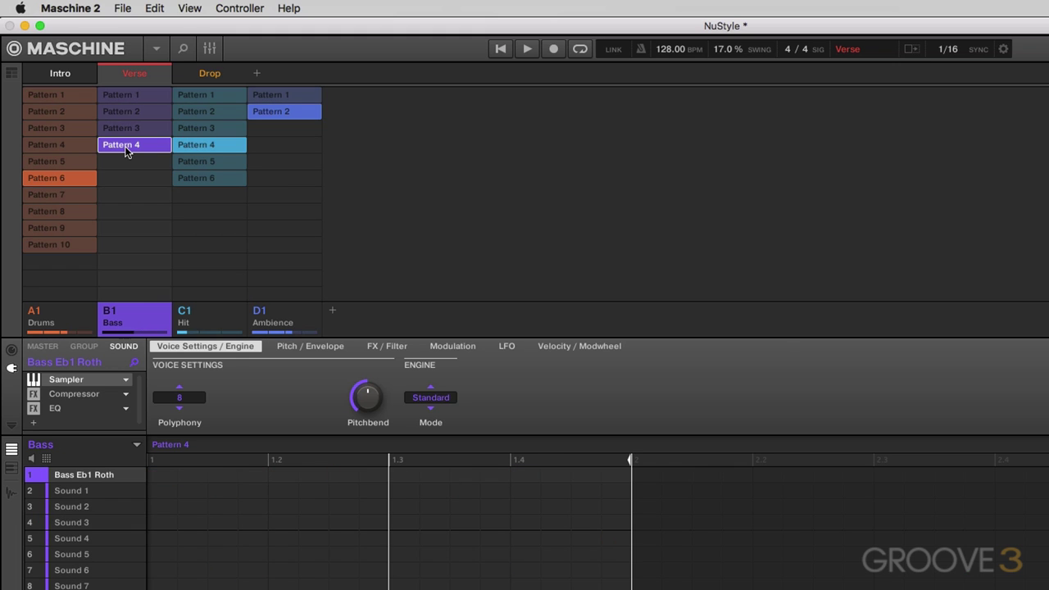
pyautogui.rightClick(124, 146)
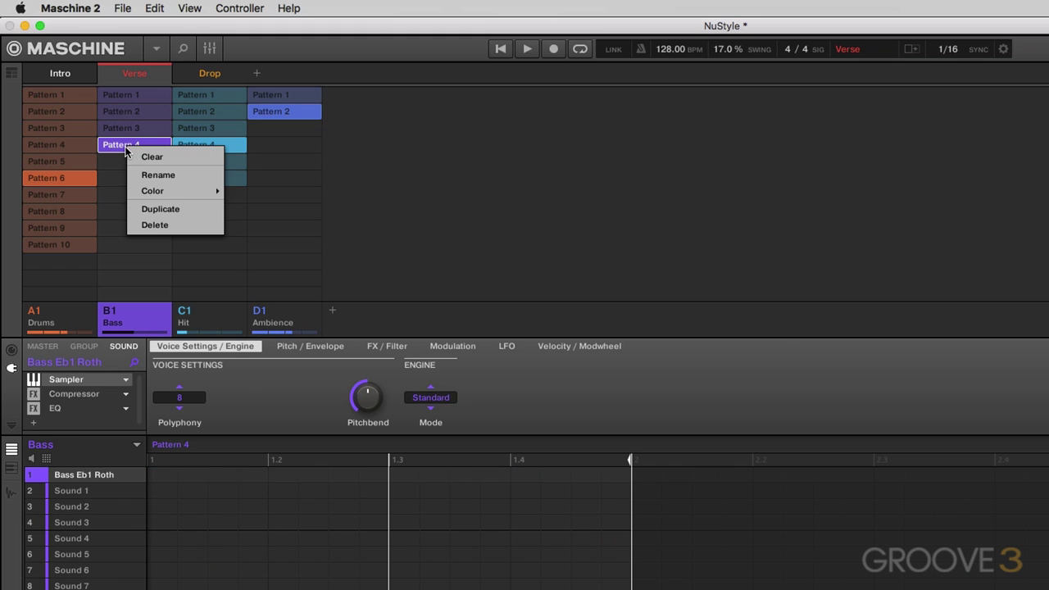
pyautogui.click(156, 224)
# - In the Drop scene, activate Drums Pattern 5 and Bass Pattern 2, switching Hit Pattern 3 on and off again
pyautogui.click(199, 72)
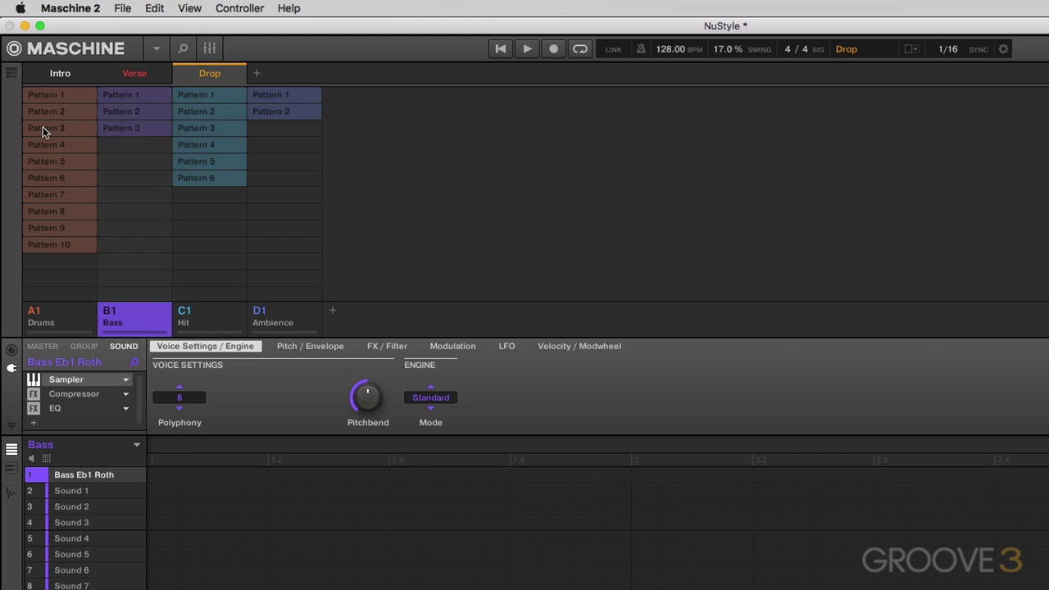
pyautogui.click(45, 166)
pyautogui.click(110, 113)
pyautogui.click(209, 128)
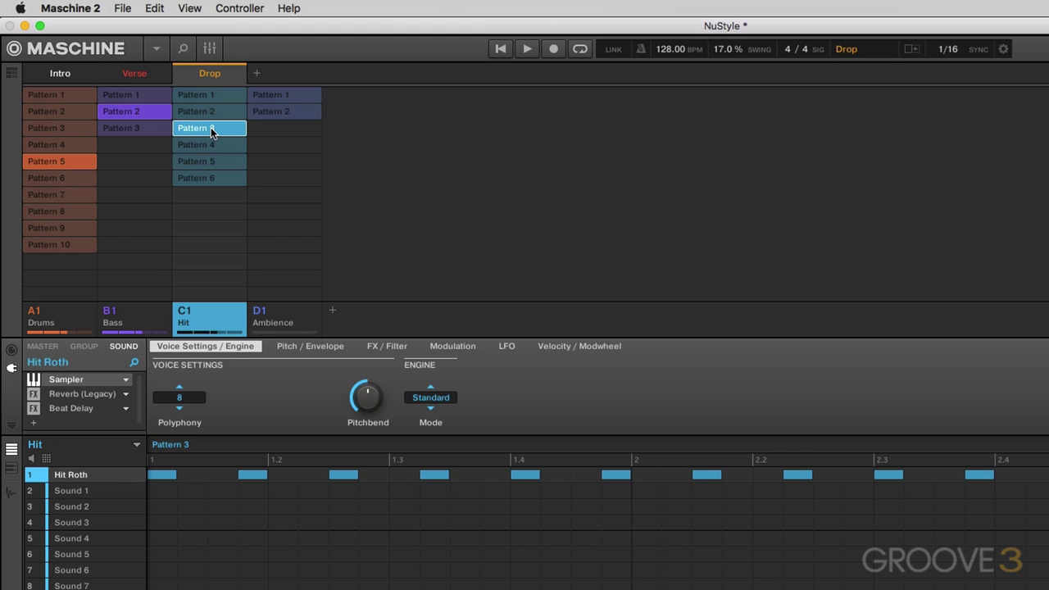
pyautogui.click(136, 113)
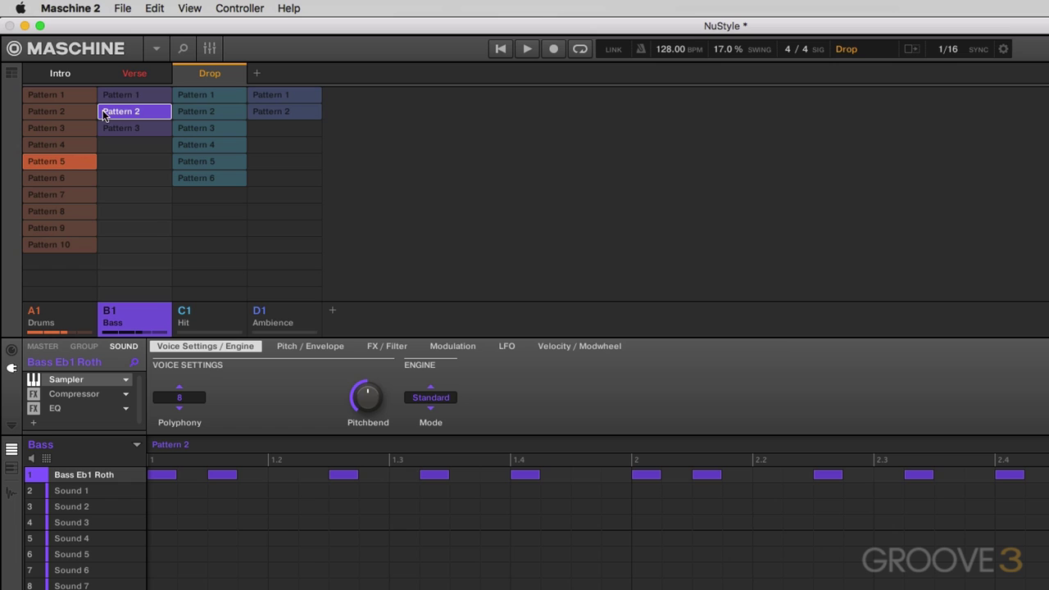
# - Play the Intro scene, and in the Verse scene activate Pattern 3 for Drums and Pattern 1 for Bass, Hit and Ambience
pyautogui.click(72, 77)
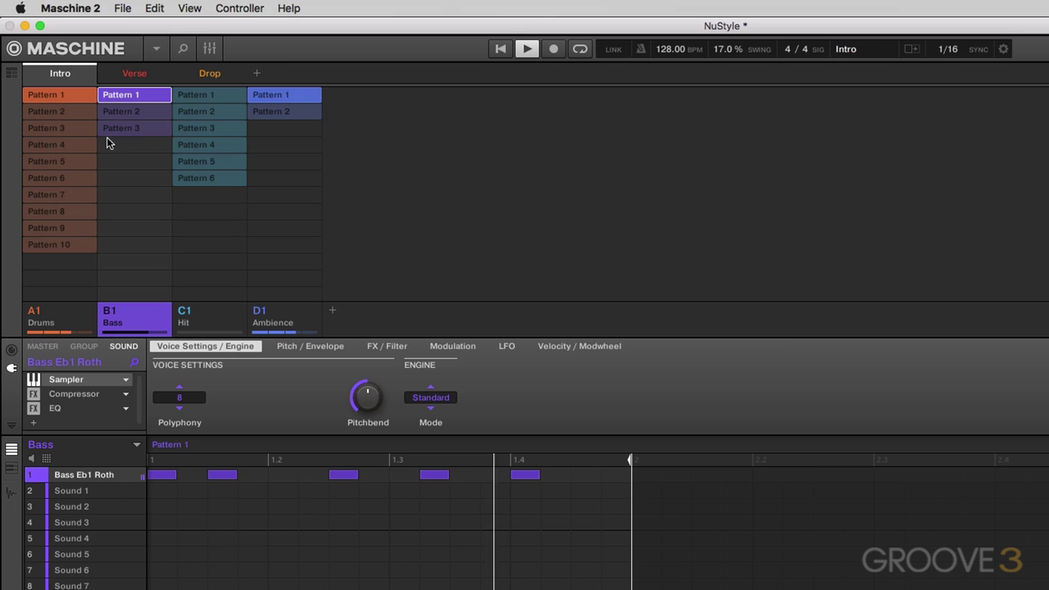
pyautogui.click(129, 79)
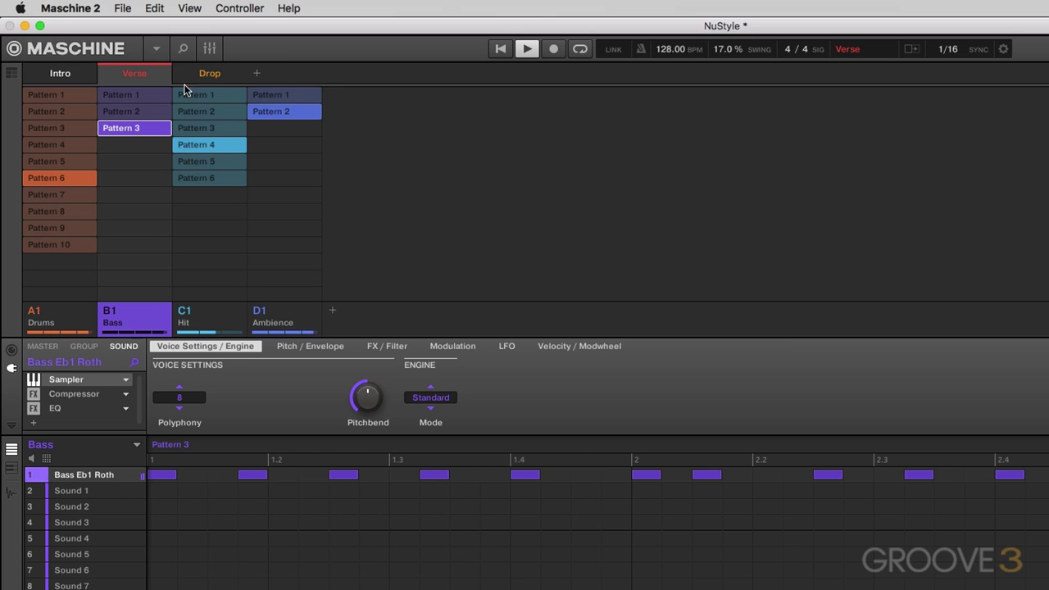
pyautogui.click(185, 93)
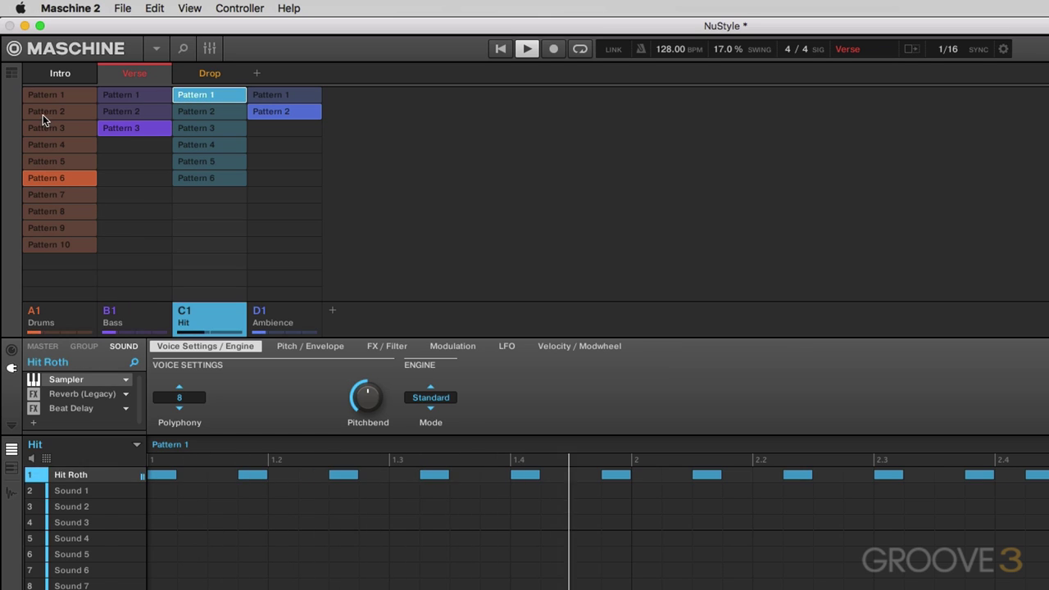
pyautogui.click(45, 115)
pyautogui.click(62, 125)
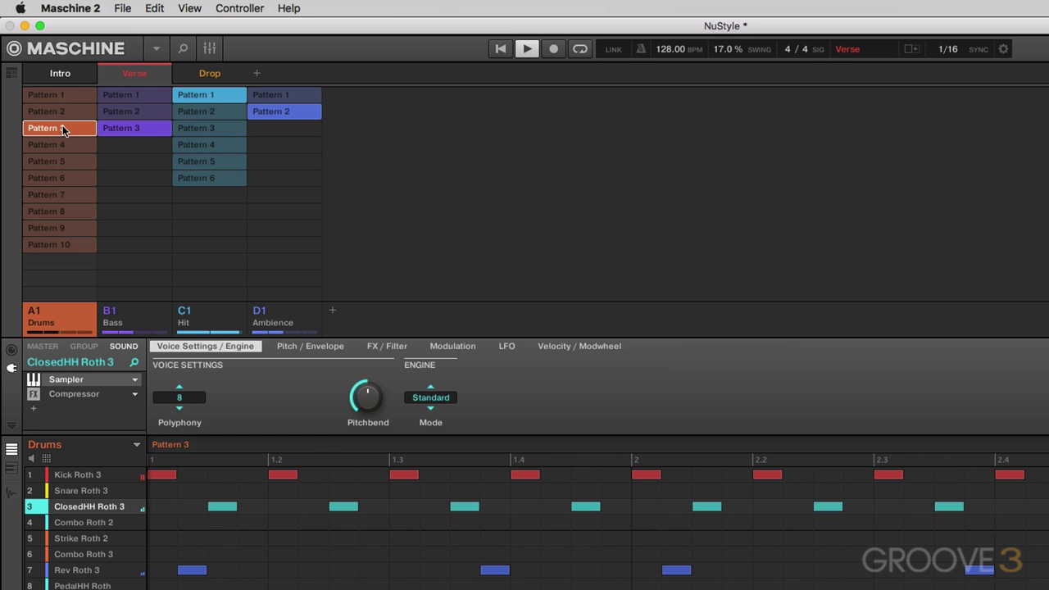
pyautogui.click(137, 94)
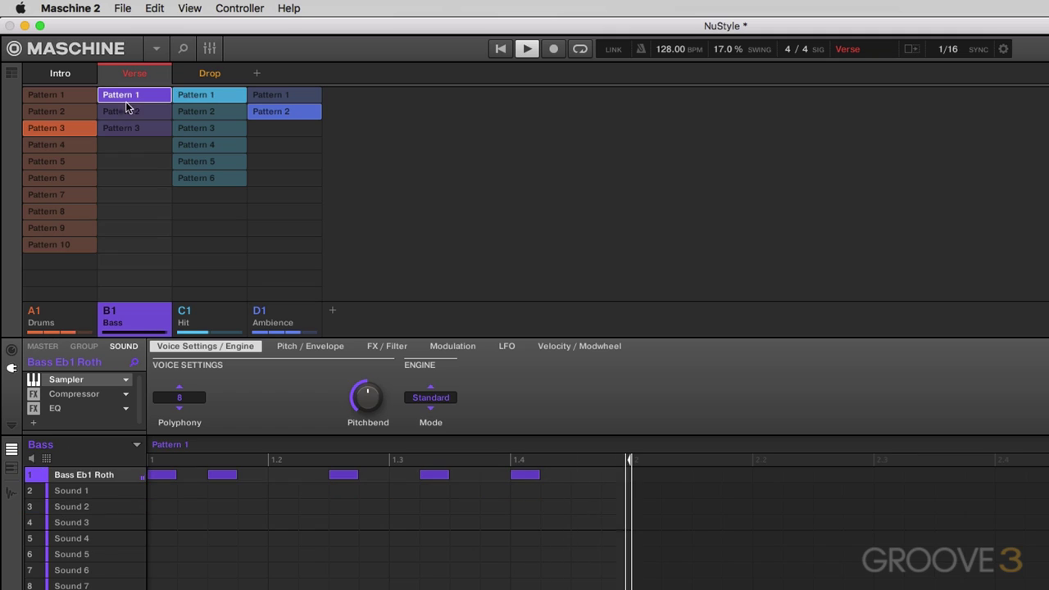
pyautogui.click(275, 96)
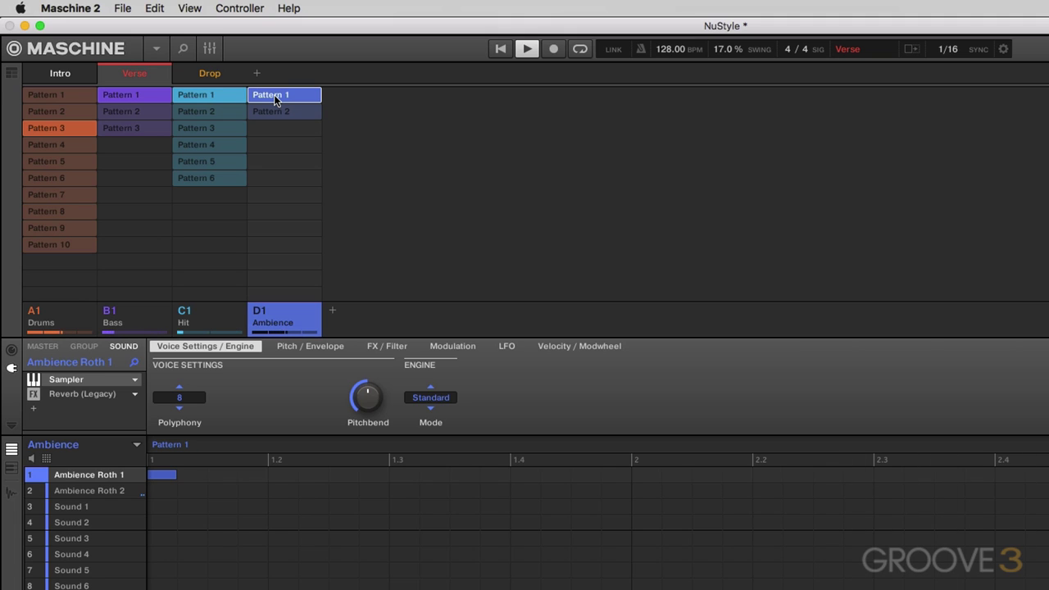
# - In the Drop scene, activate Pattern 1 for Bass and Hit and Pattern 6 for Drums
pyautogui.click(201, 72)
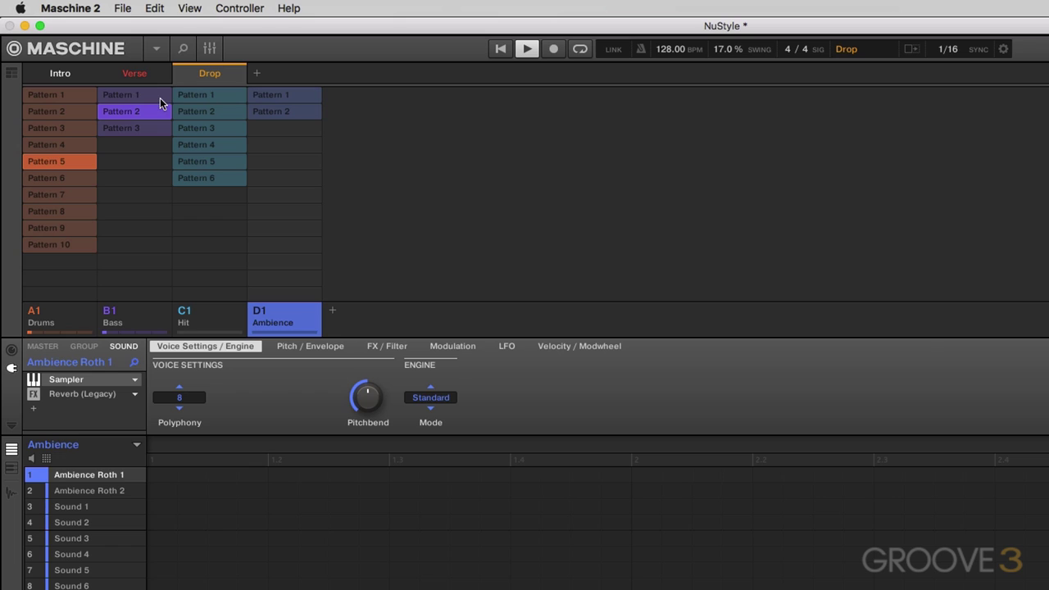
pyautogui.click(163, 97)
pyautogui.click(200, 96)
pyautogui.click(69, 176)
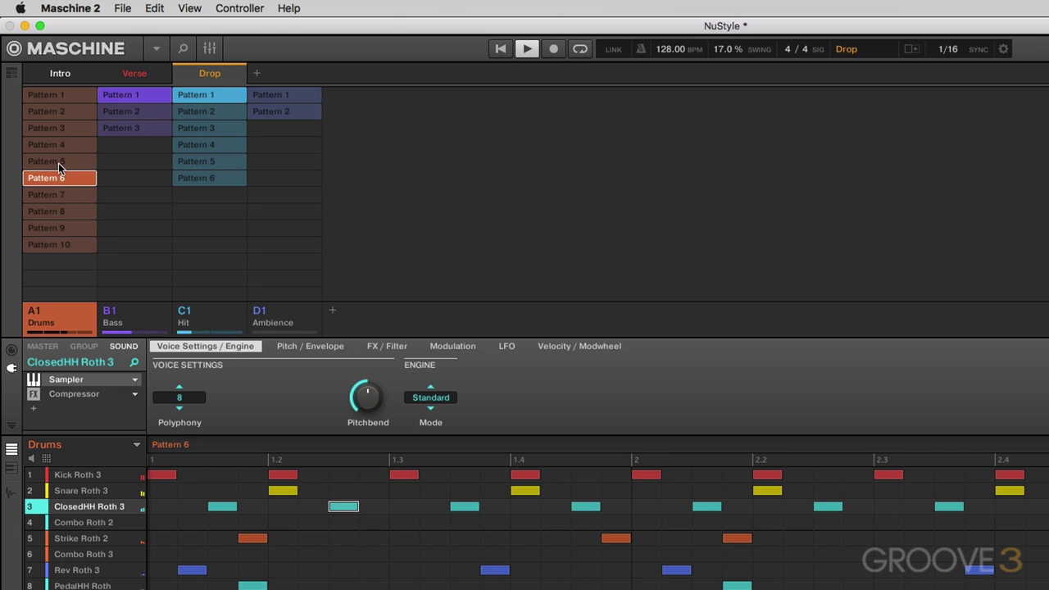
# - Add a fourth scene and name it Break
pyautogui.click(257, 76)
pyautogui.doubleClick(274, 78)
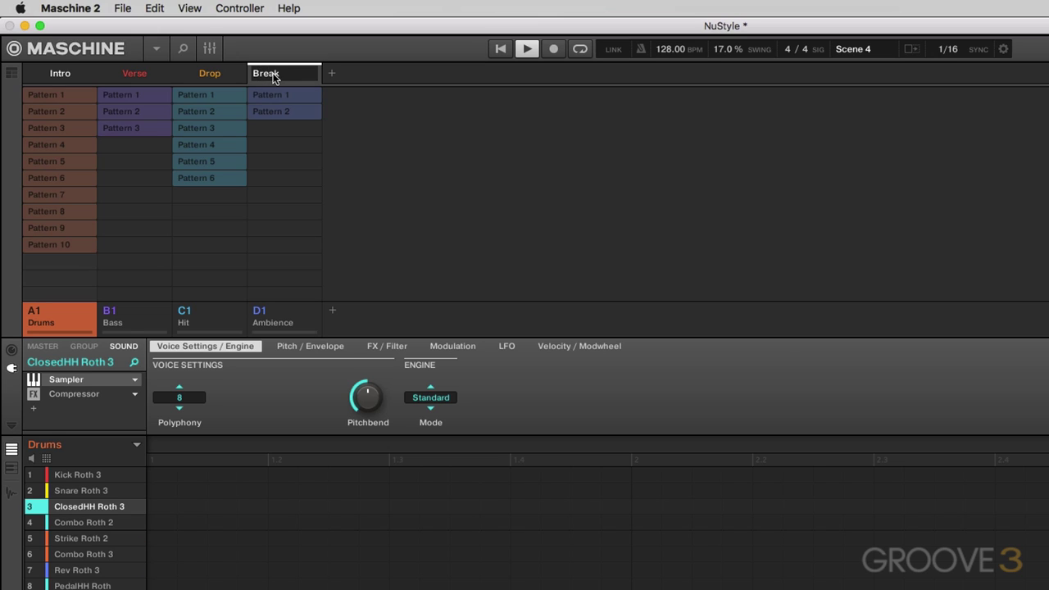
pyautogui.press('Return')
# - In the Break scene, activate Pattern 1 for Bass and Ambience and Pattern 2 for Hit, showing the full Hit pattern
pyautogui.click(118, 96)
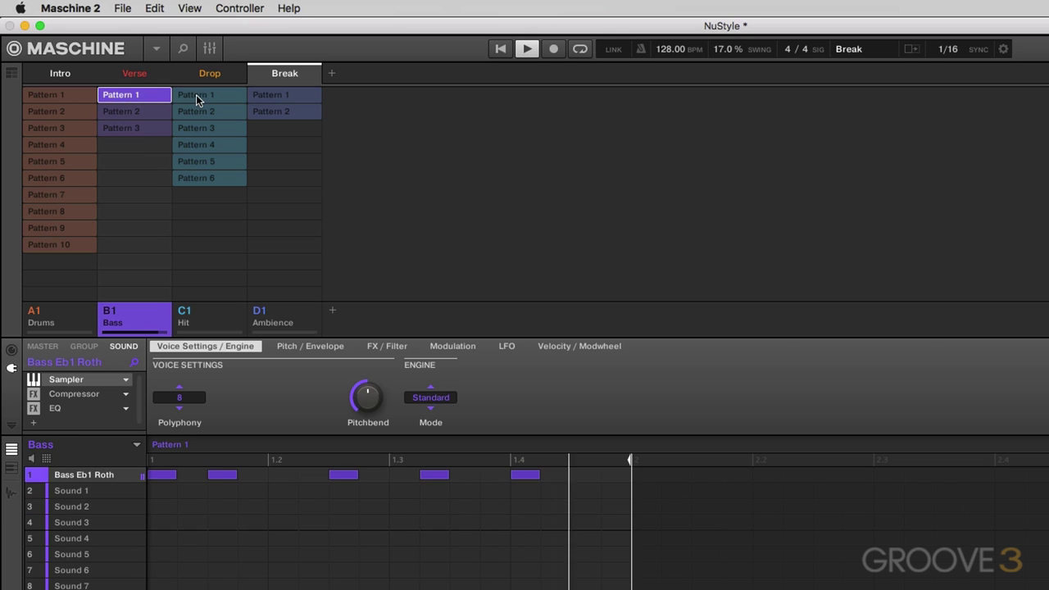
pyautogui.click(199, 96)
pyautogui.click(274, 96)
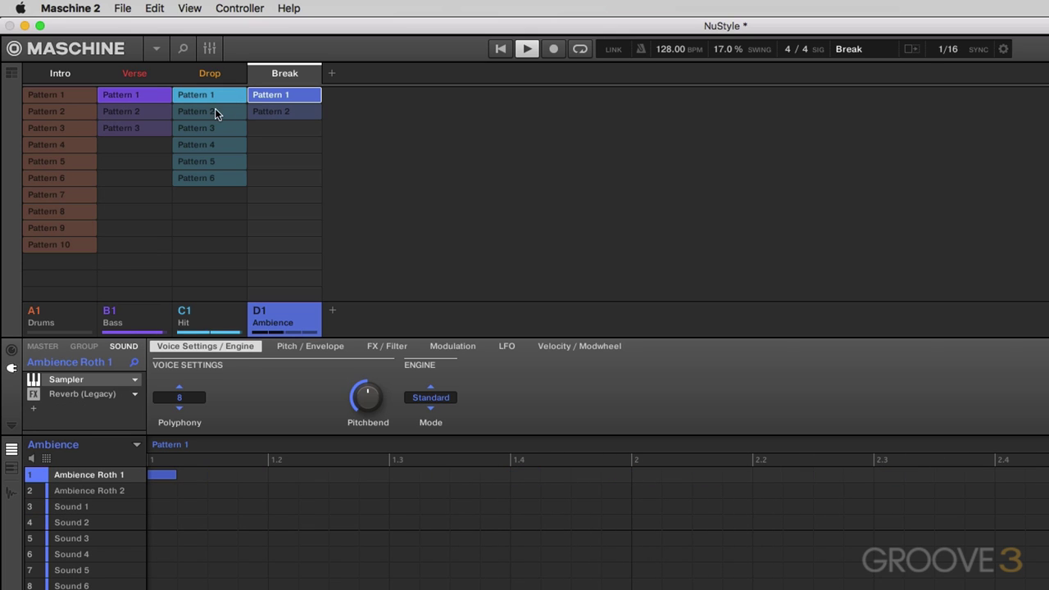
pyautogui.click(203, 109)
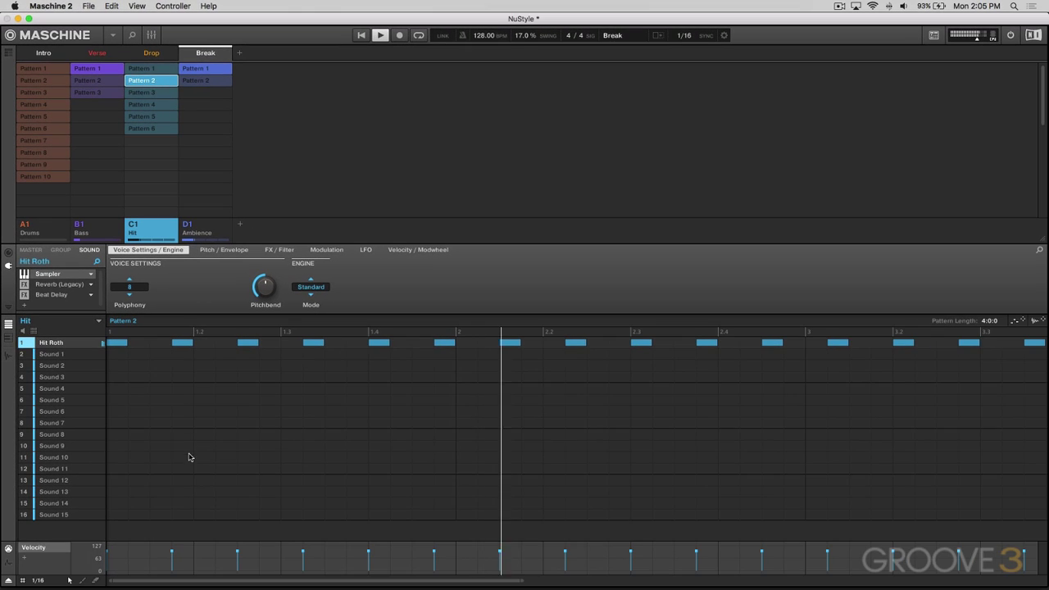
pyautogui.moveTo(522, 582); pyautogui.dragTo(967, 582)
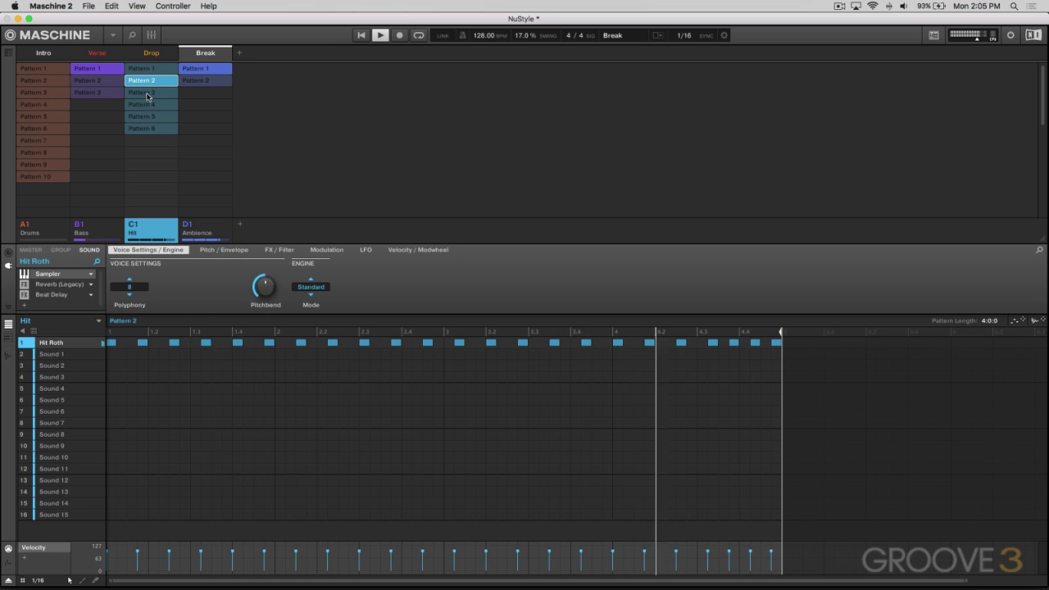
# - Add a fifth scene and name it Break Ext
pyautogui.click(239, 55)
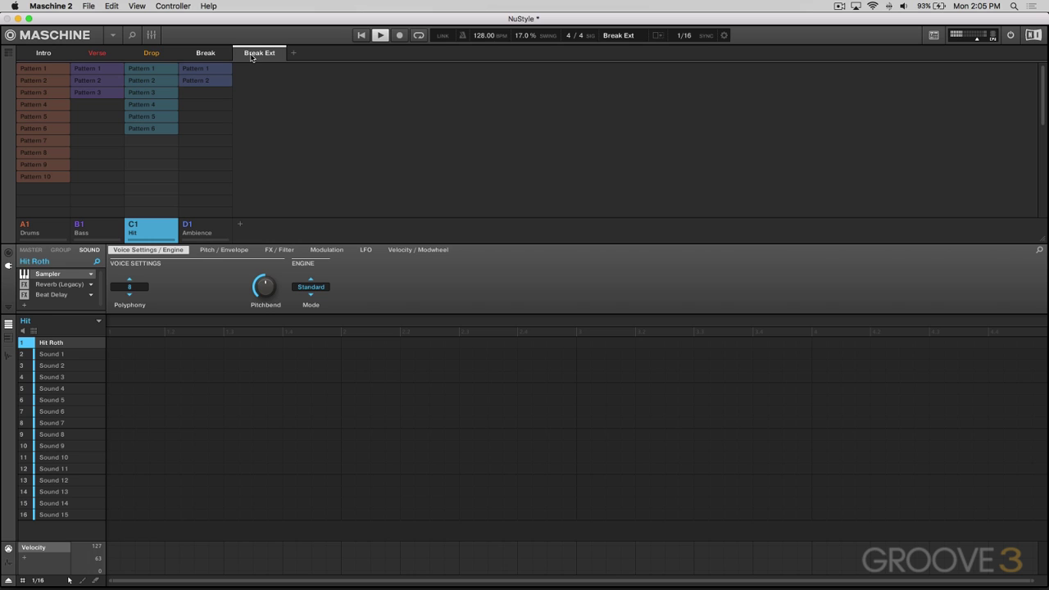
# - In the Break Ext scene, audition Hit Patterns 3 to 5, keep Pattern 5, and activate Pattern 1 for Ambience
pyautogui.click(159, 92)
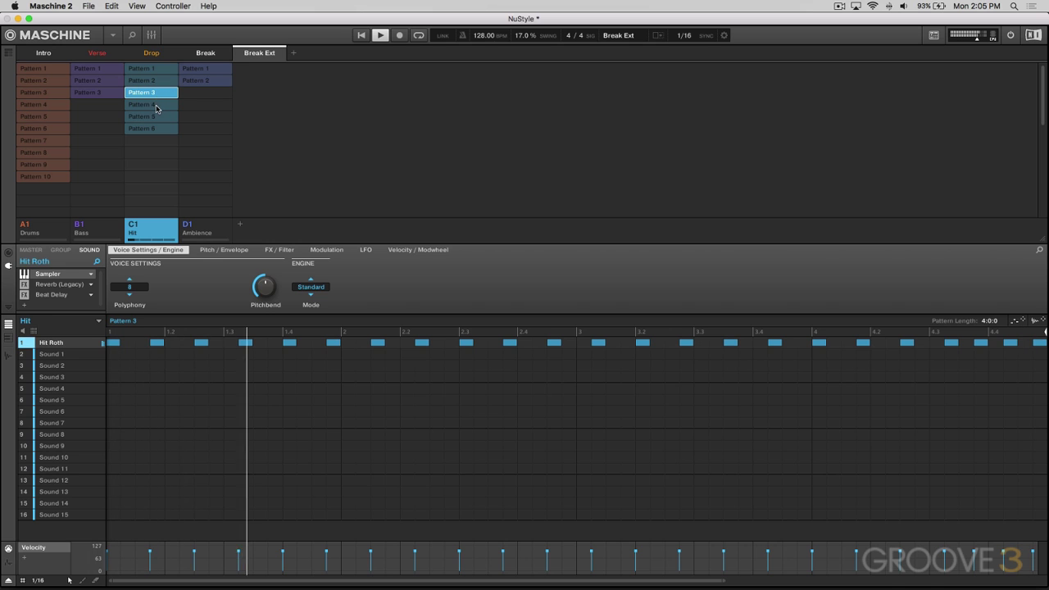
pyautogui.click(156, 107)
pyautogui.click(151, 93)
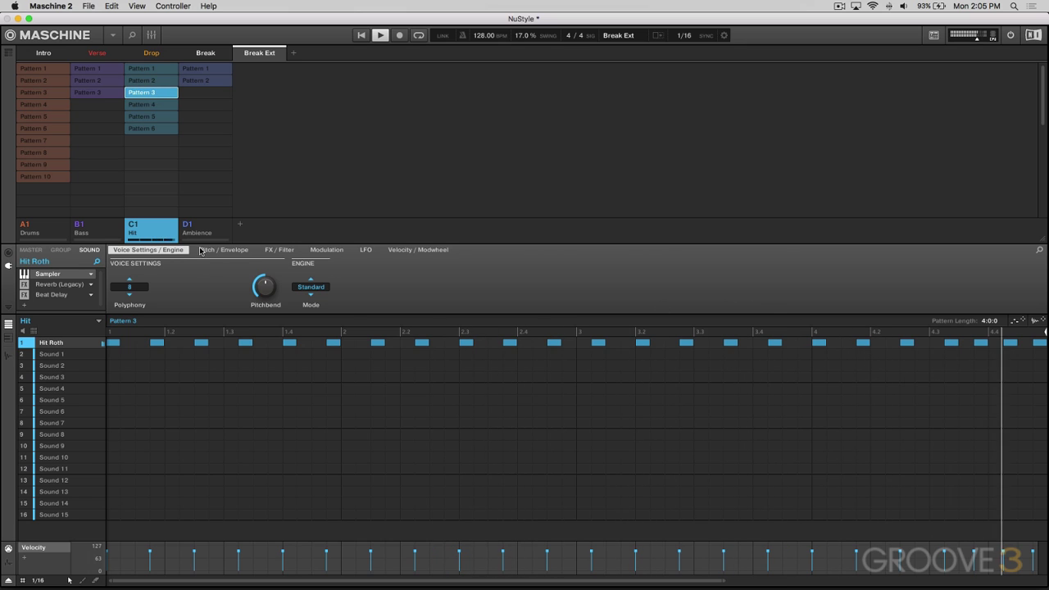
pyautogui.click(144, 105)
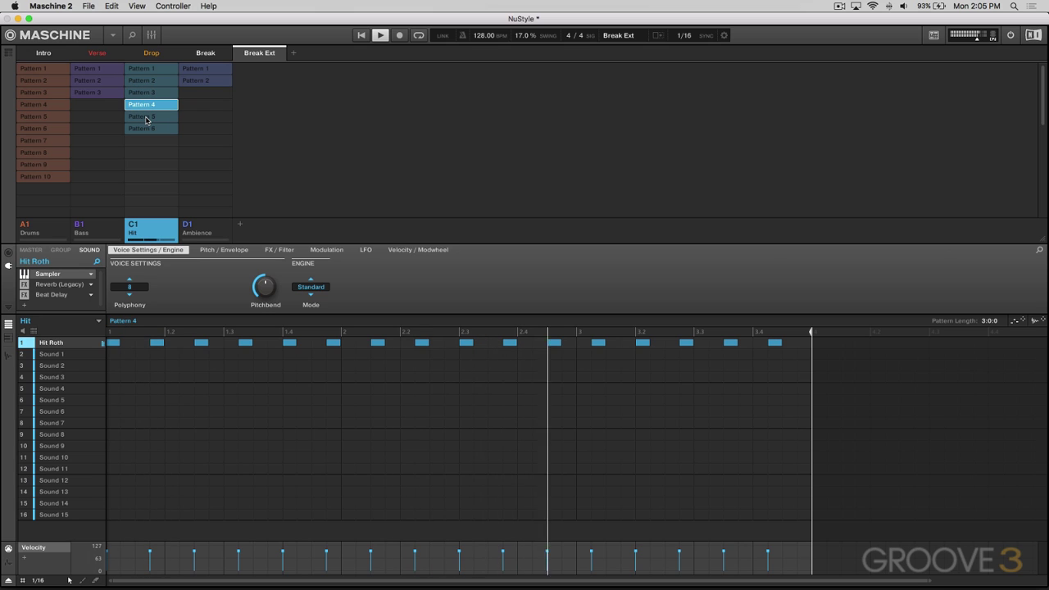
pyautogui.click(146, 117)
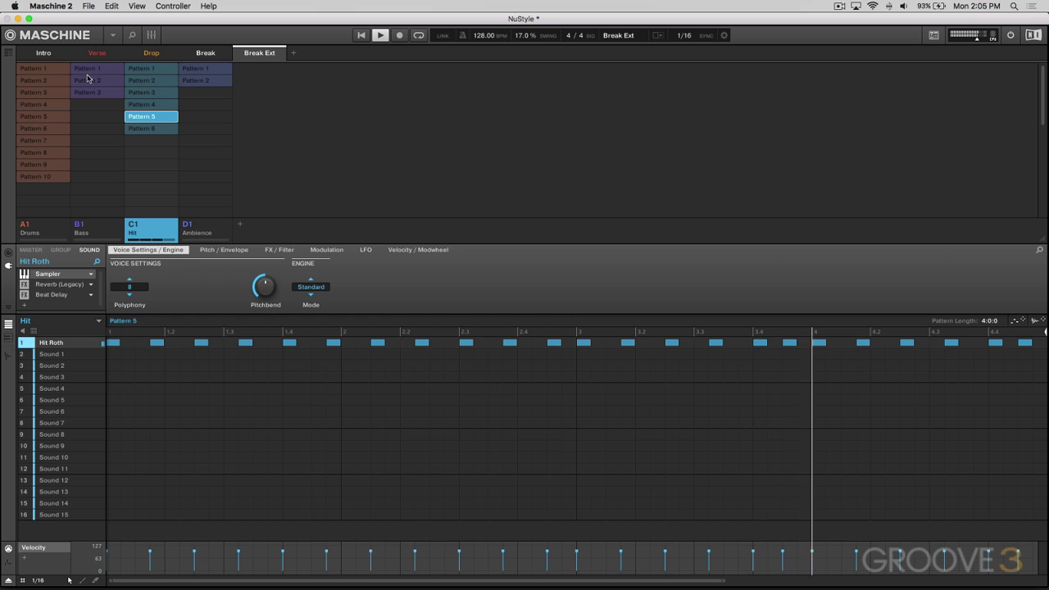
pyautogui.click(199, 69)
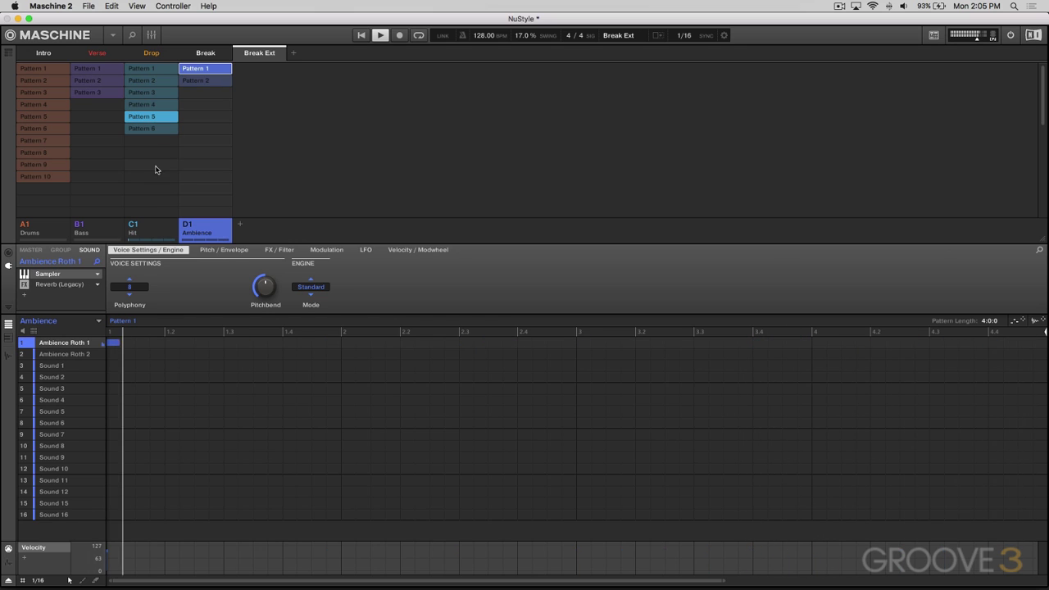
pyautogui.click(95, 83)
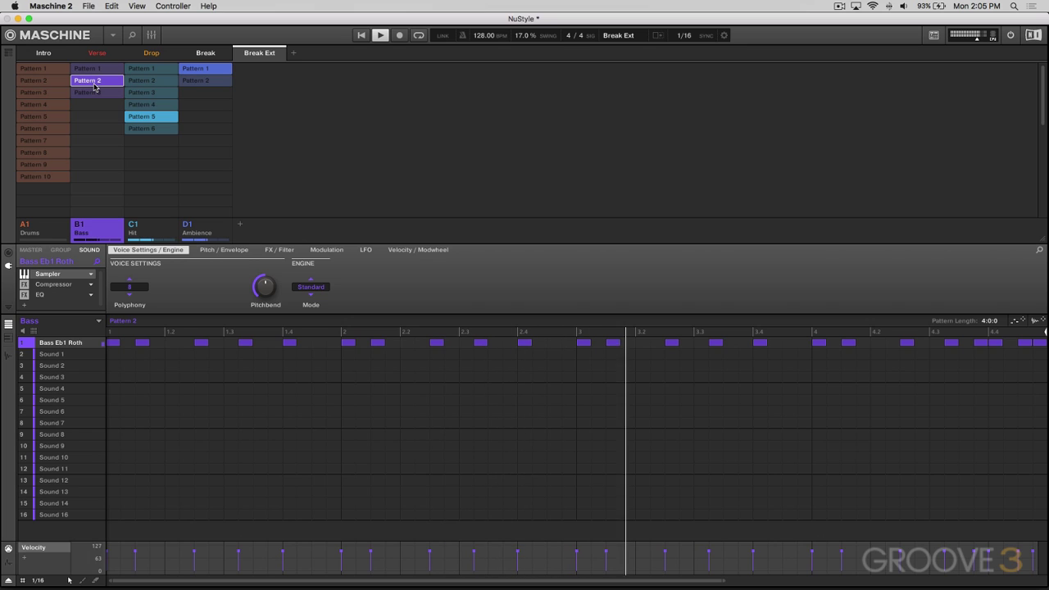
pyautogui.click(90, 92)
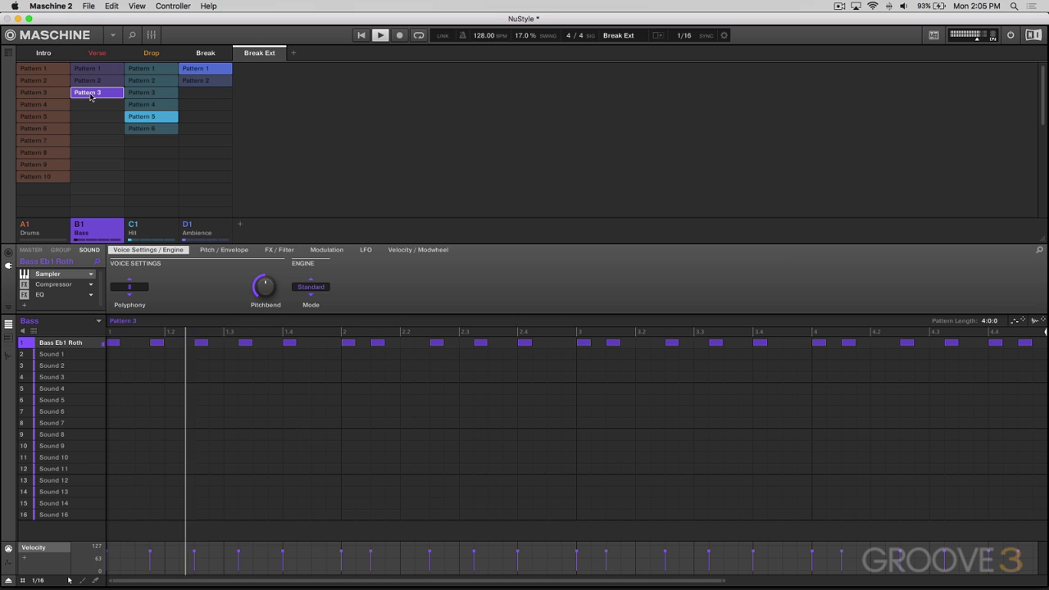
pyautogui.click(228, 69)
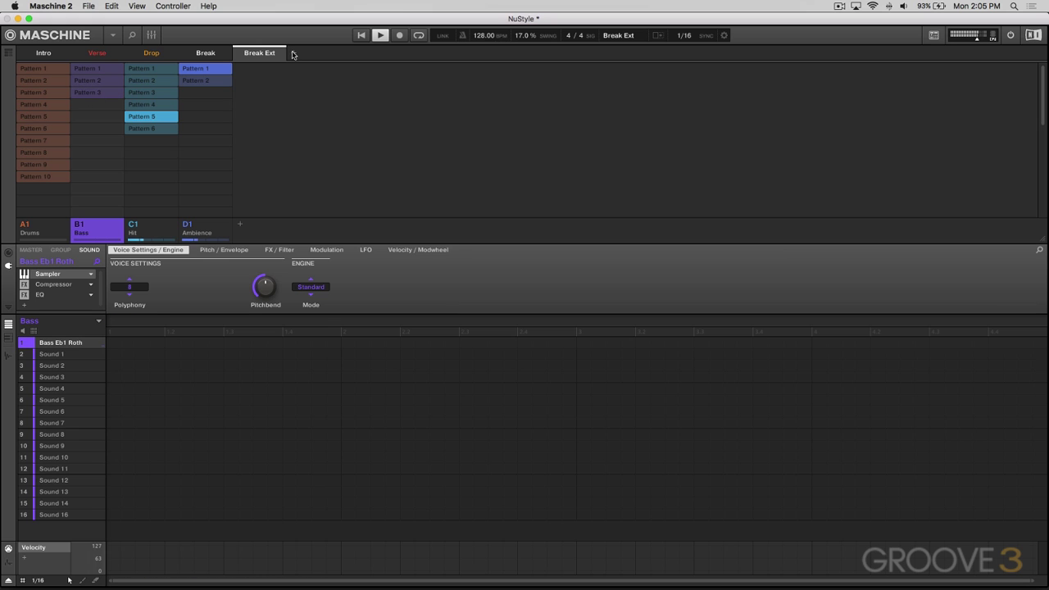
# - Duplicate the Break Ext scene and compare the copy with the original, ending on the copy
pyautogui.rightClick(266, 56)
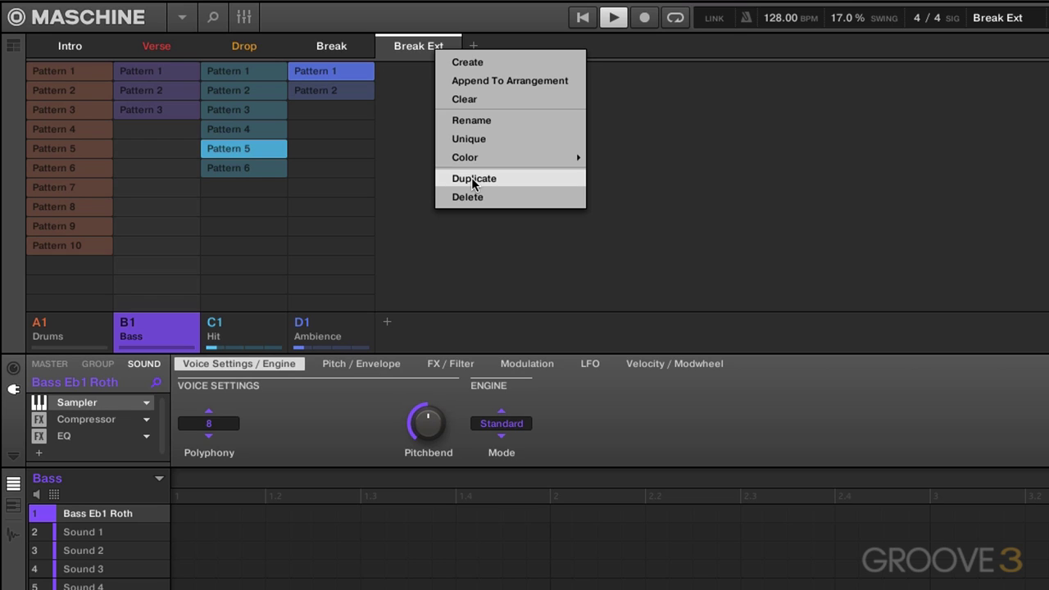
pyautogui.click(474, 178)
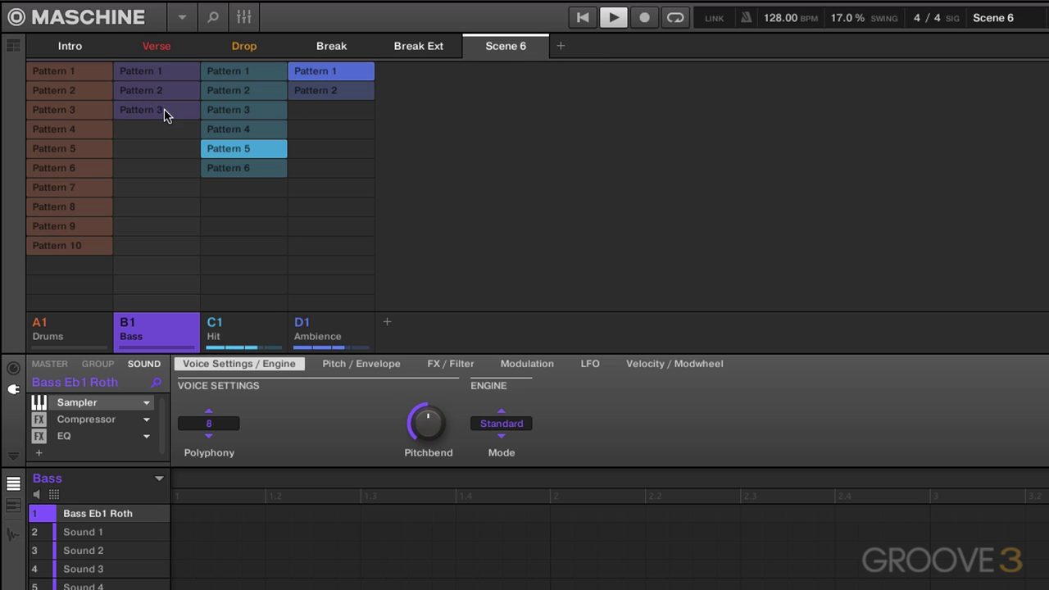
pyautogui.click(400, 51)
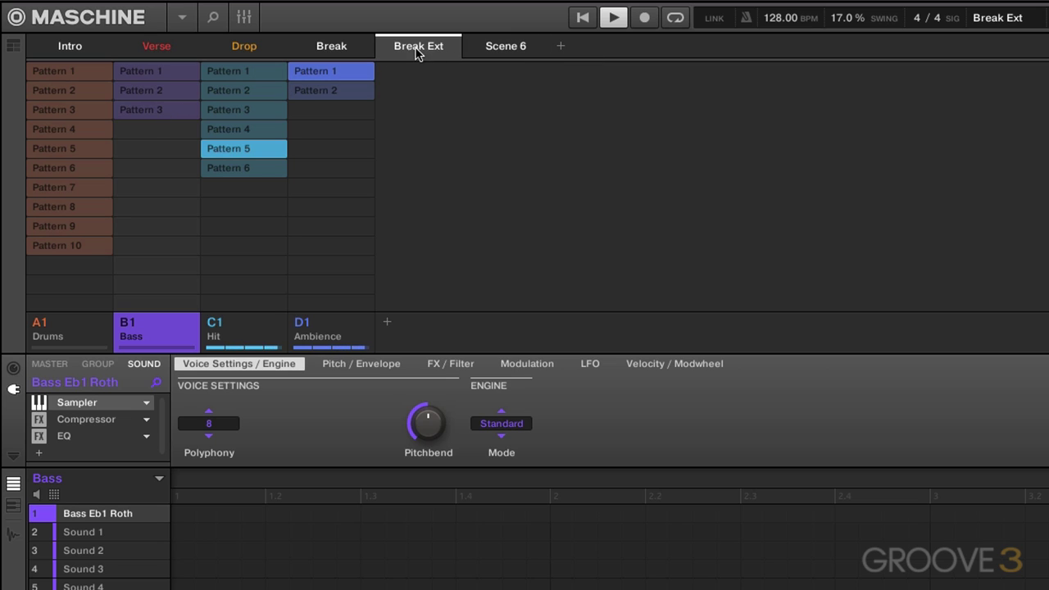
pyautogui.click(493, 47)
# - In Scene 6, activate Pattern 3 for Bass and Pattern 2 for Ambience
pyautogui.click(153, 114)
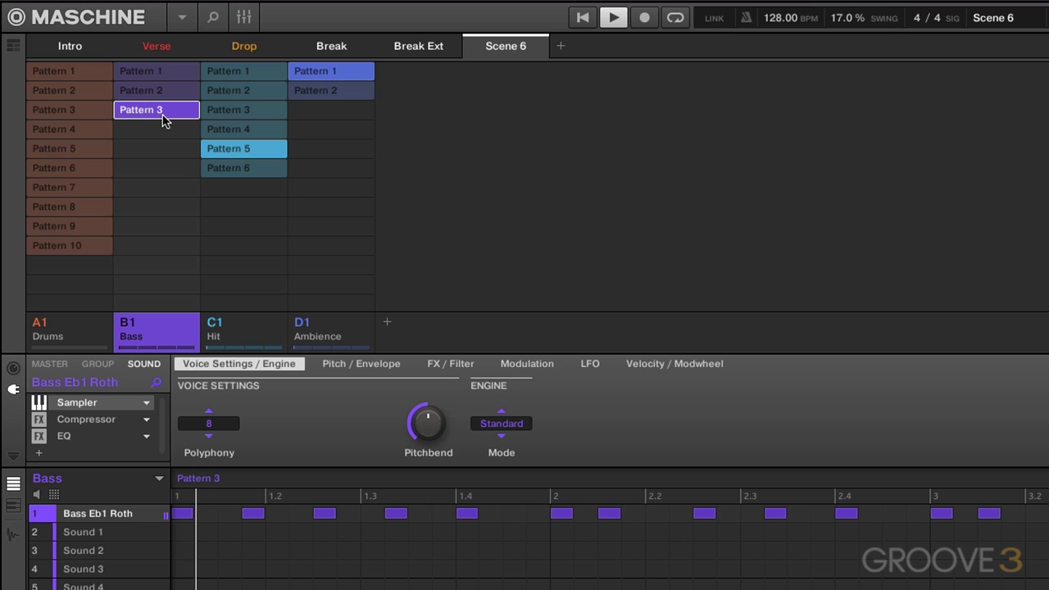
pyautogui.scroll(-1, 164, 122)
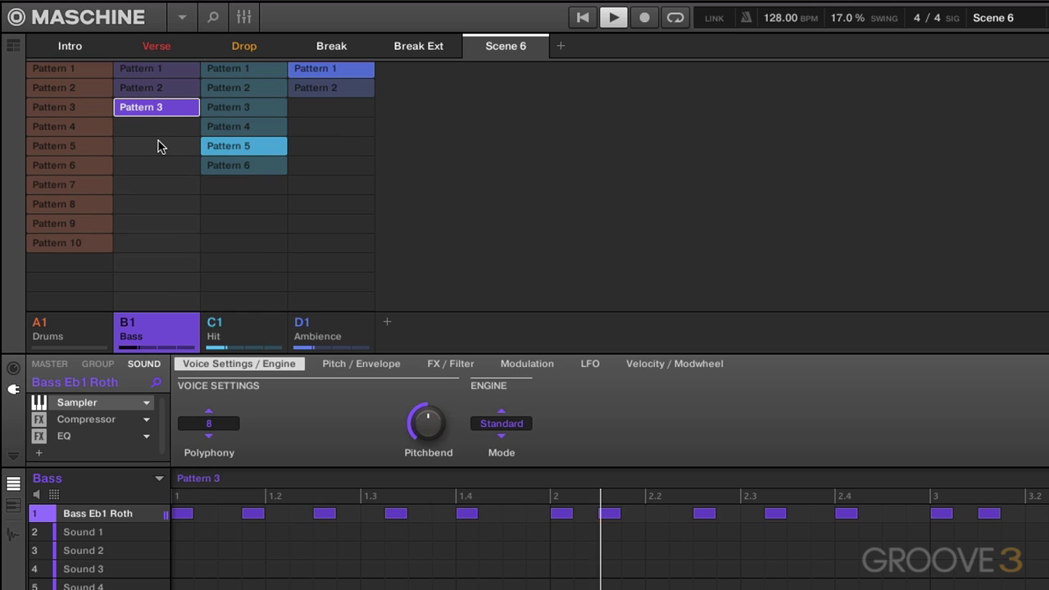
pyautogui.scroll(-1, 159, 143)
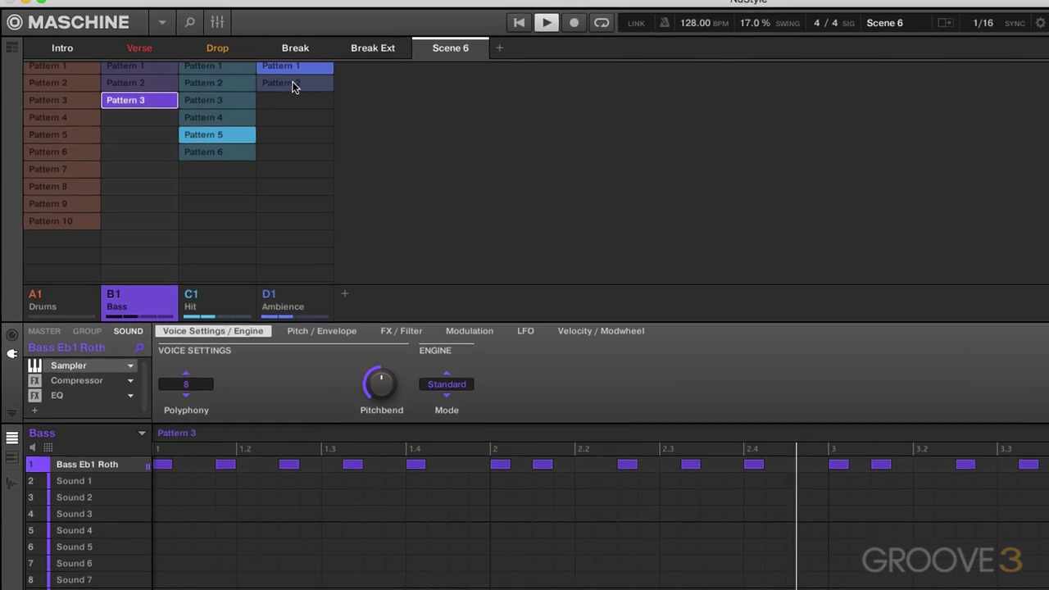
pyautogui.click(293, 86)
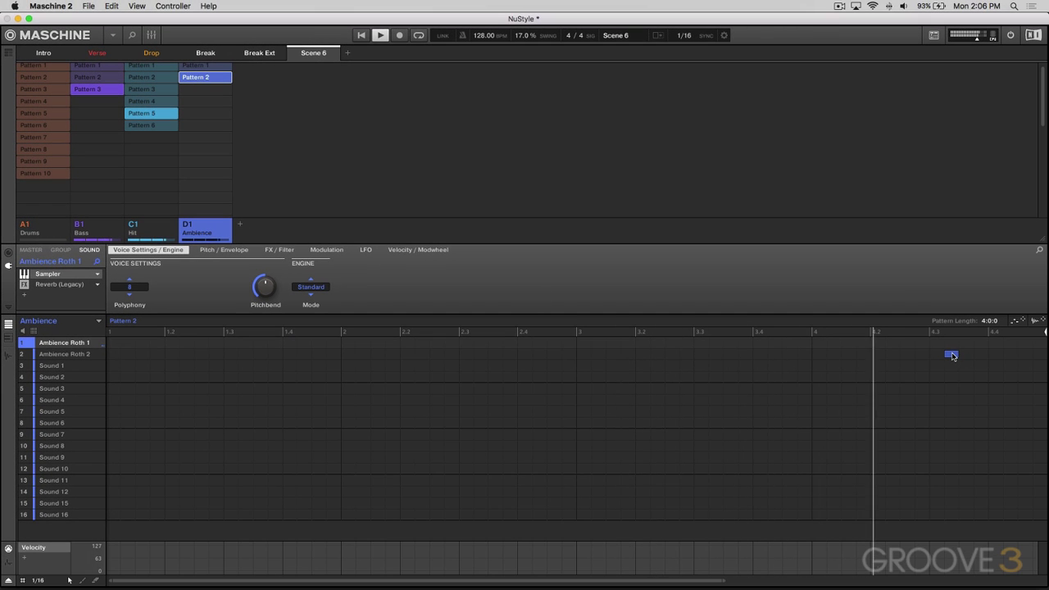
# - Add a seventh scene and activate Pattern 5 for Hit, Pattern 3 for Bass, and Pattern 1 for Drums and Ambience
pyautogui.click(346, 55)
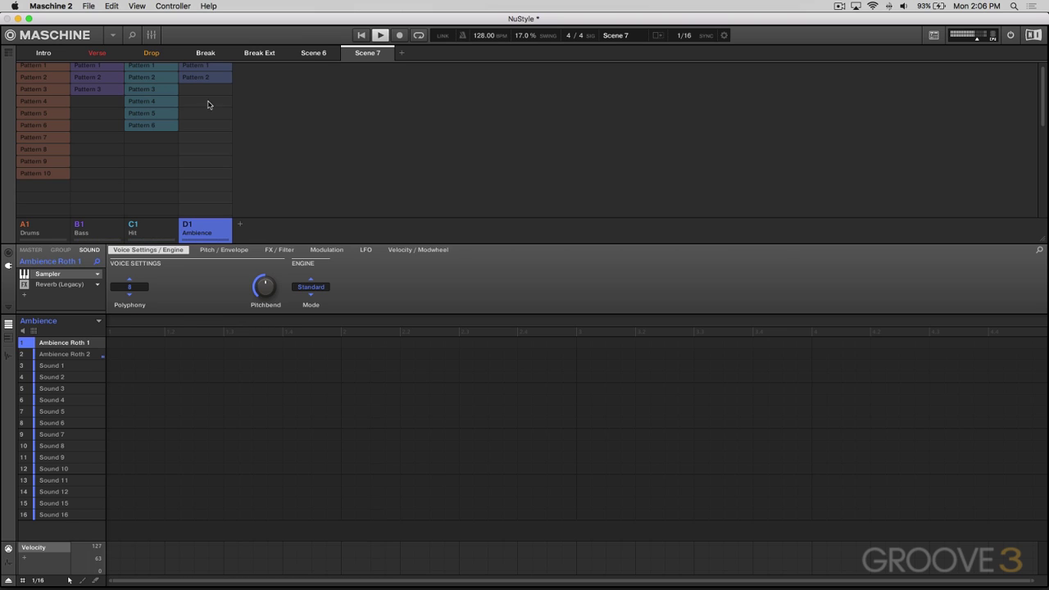
pyautogui.click(162, 112)
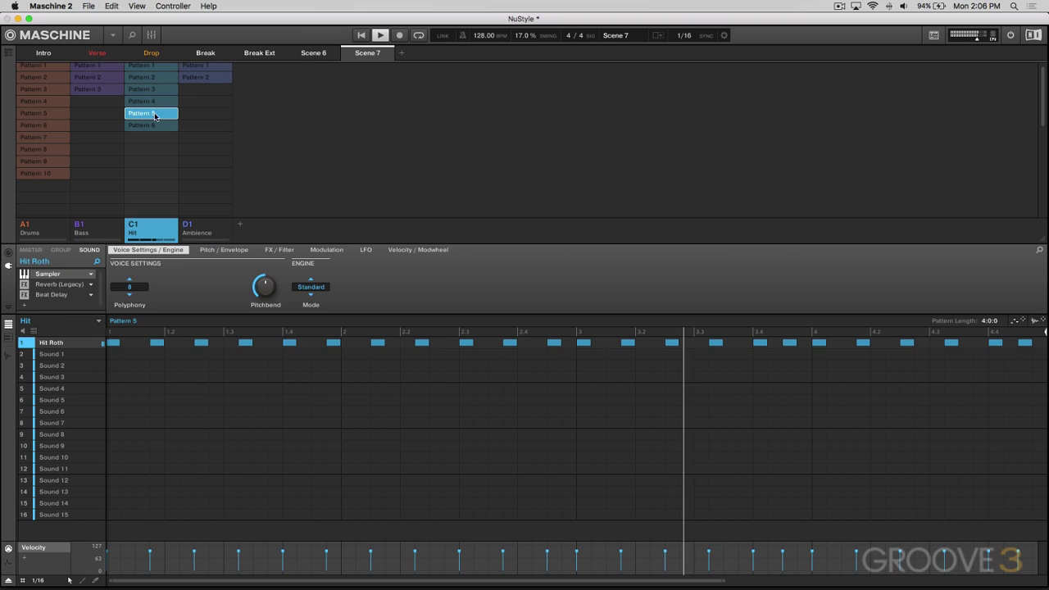
pyautogui.click(92, 88)
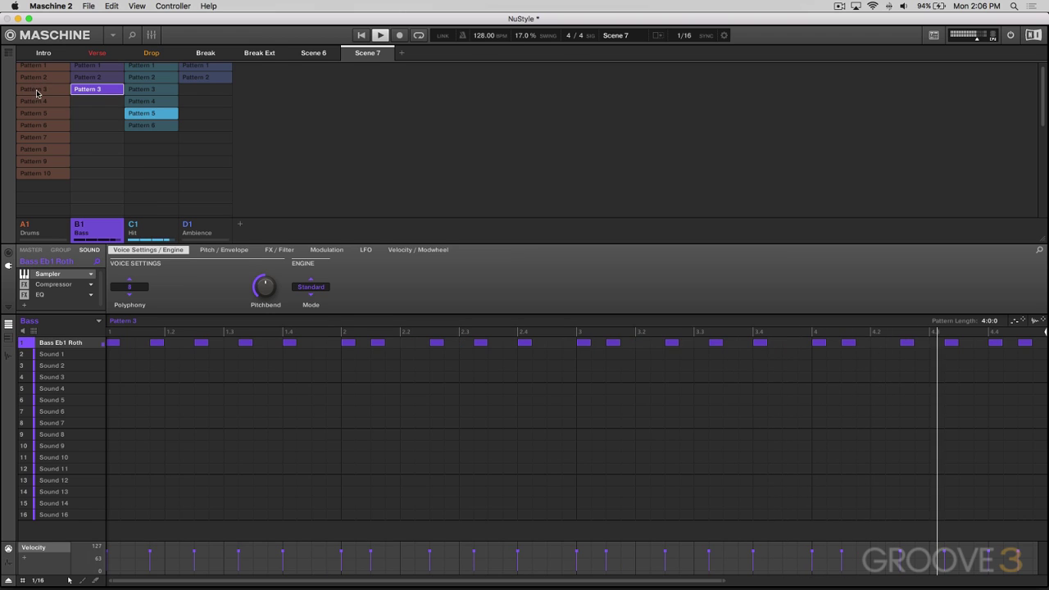
pyautogui.click(37, 88)
pyautogui.click(35, 71)
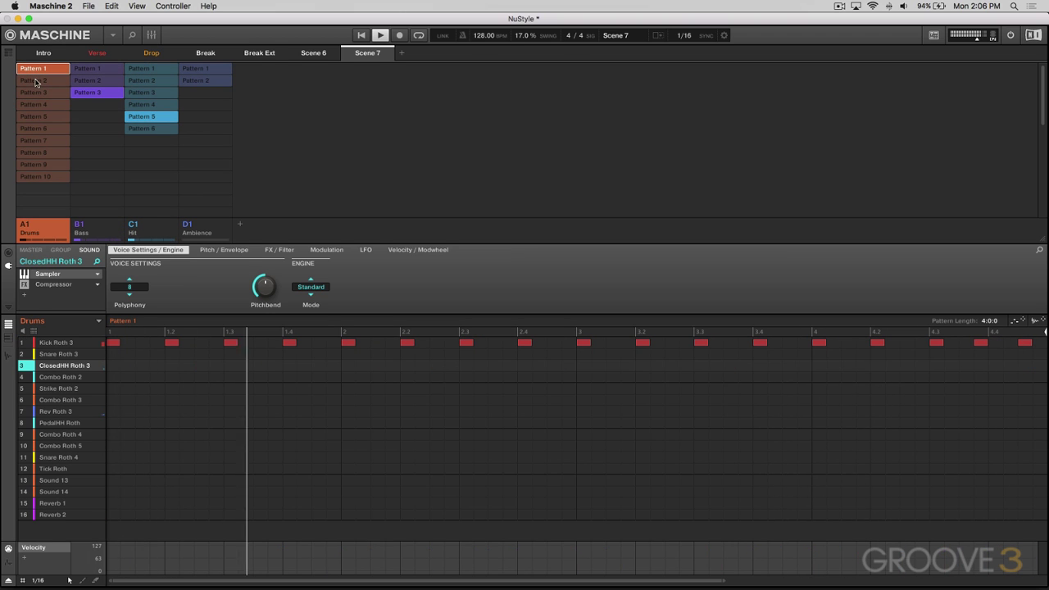
pyautogui.click(195, 68)
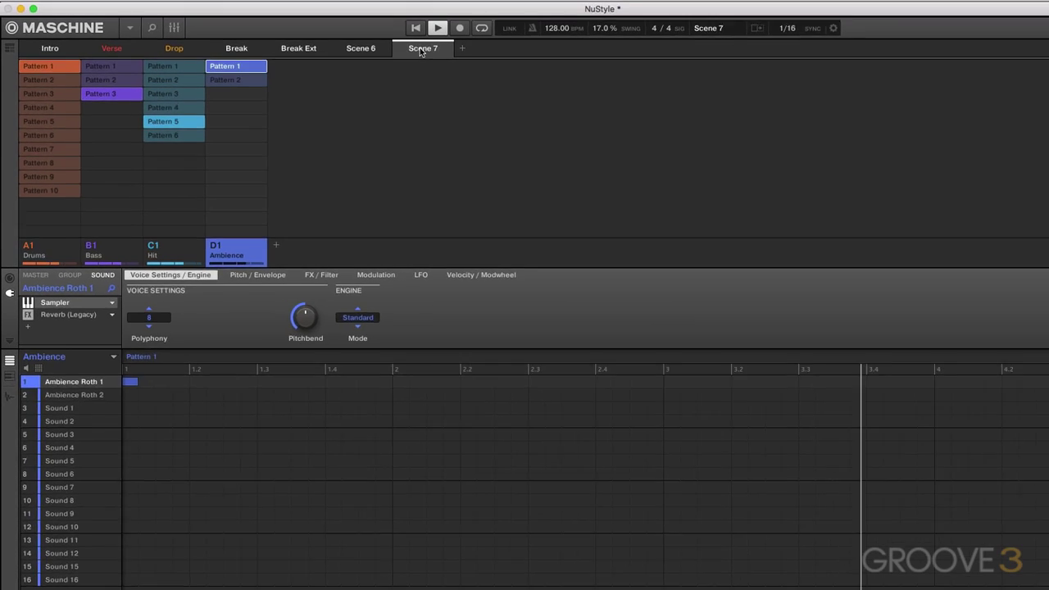
# - Duplicate Scene 7, audition Drums Patterns 4 and 5 in the copy, and activate Pattern 7 for Drums and Pattern 6 for Hit
pyautogui.rightClick(360, 53)
pyautogui.click(390, 134)
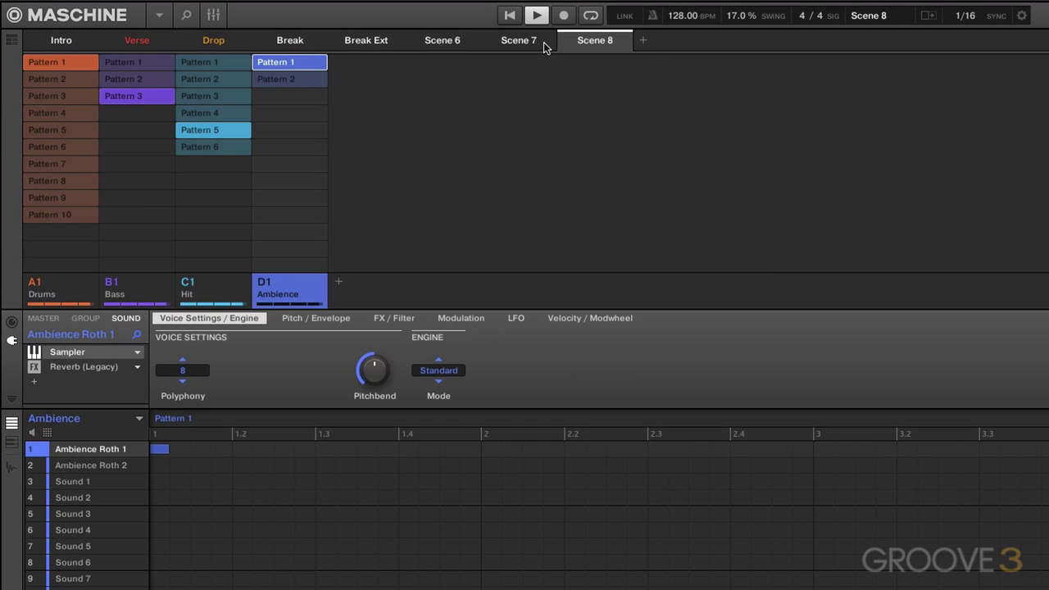
pyautogui.click(51, 79)
pyautogui.click(54, 114)
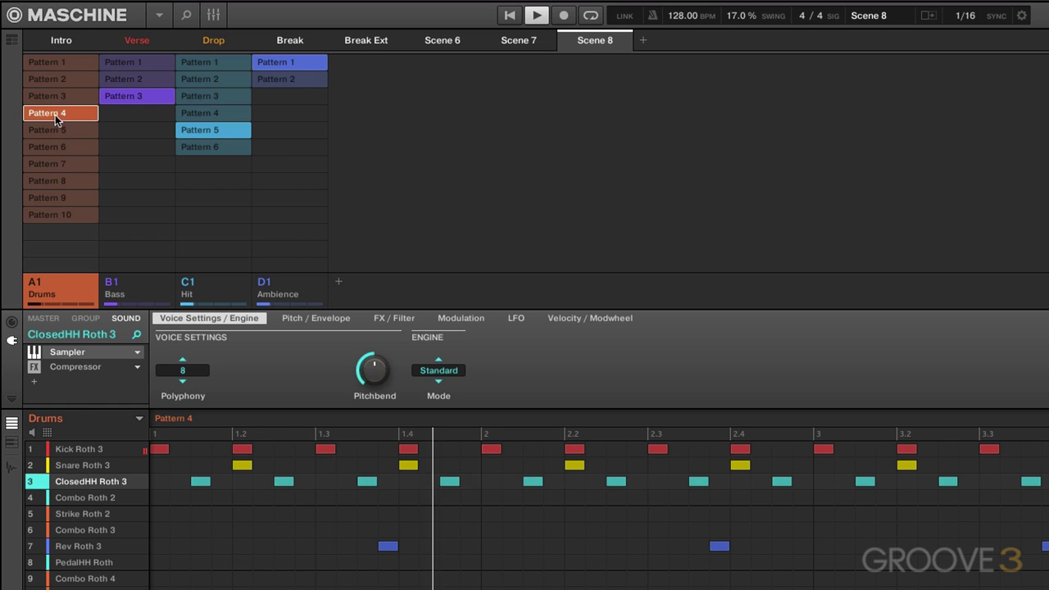
pyautogui.click(56, 130)
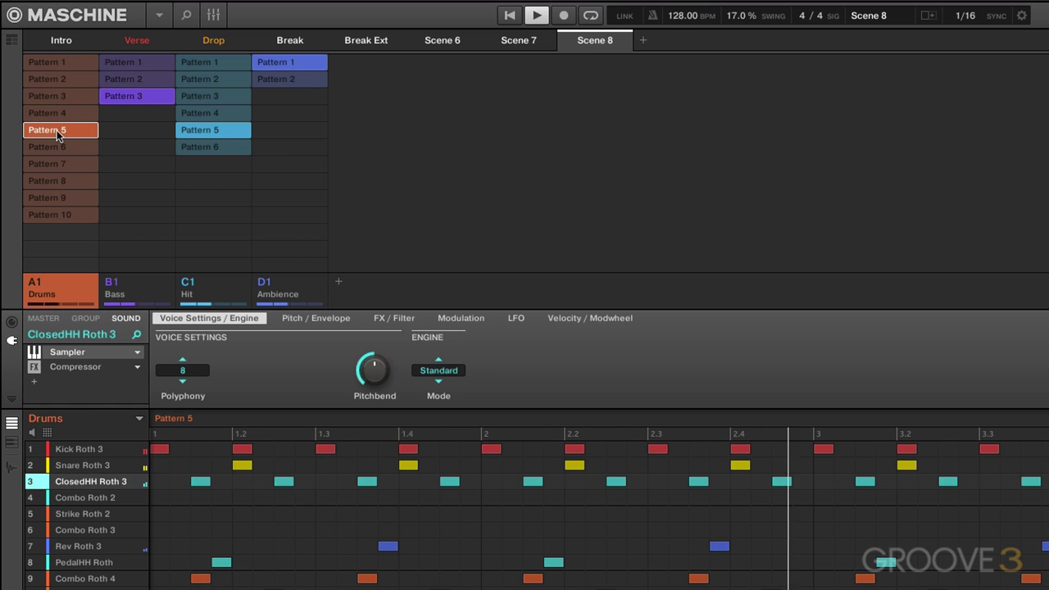
pyautogui.click(53, 113)
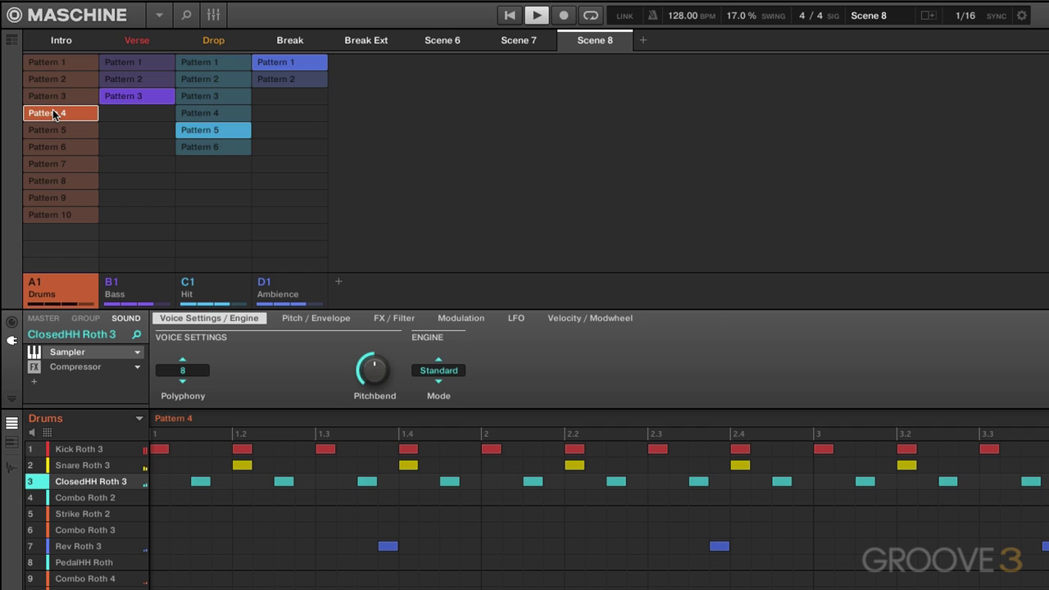
pyautogui.click(58, 131)
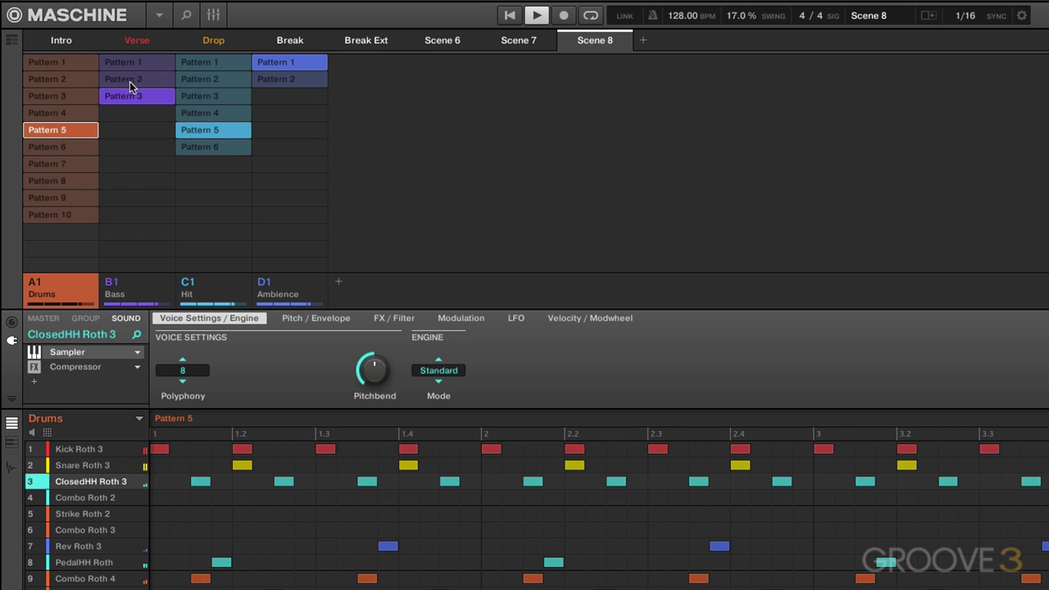
pyautogui.click(54, 163)
pyautogui.click(207, 150)
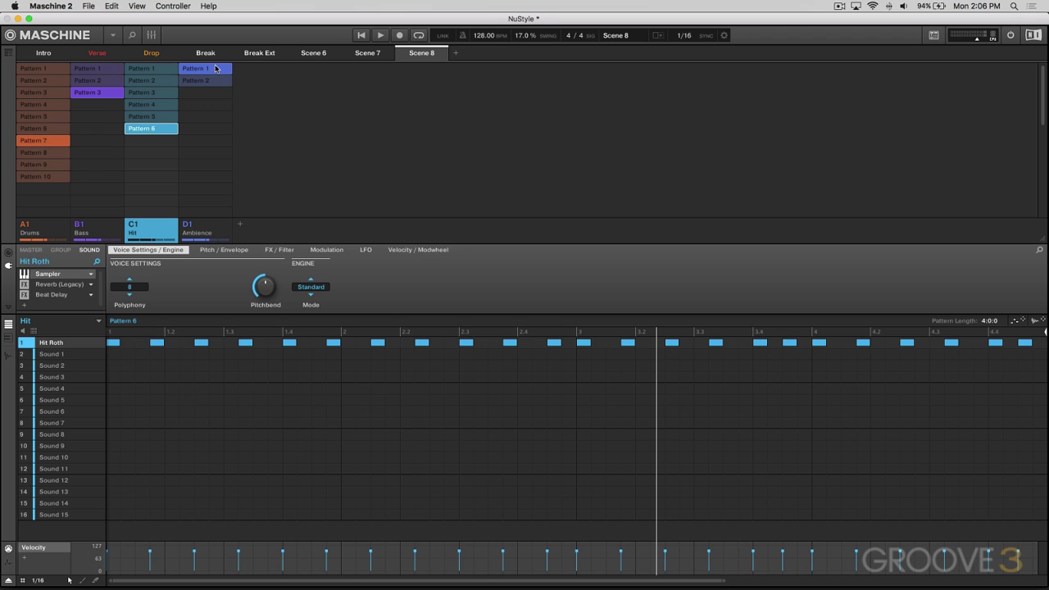
# - Append the Intro scene to the arrangement, check it on the arrangement timeline, and return to the scene grid
pyautogui.click(47, 53)
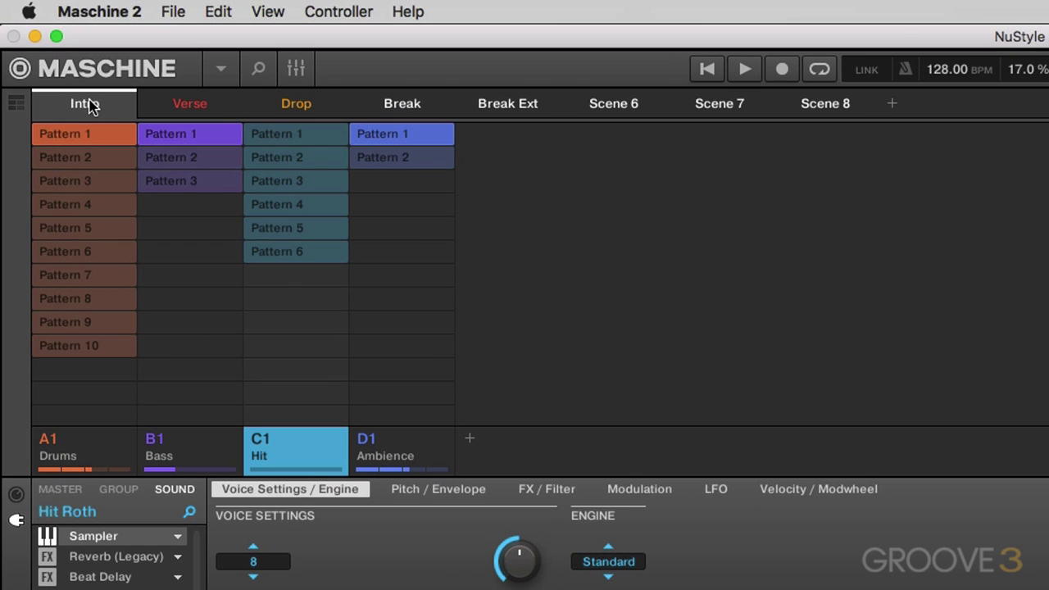
pyautogui.rightClick(90, 105)
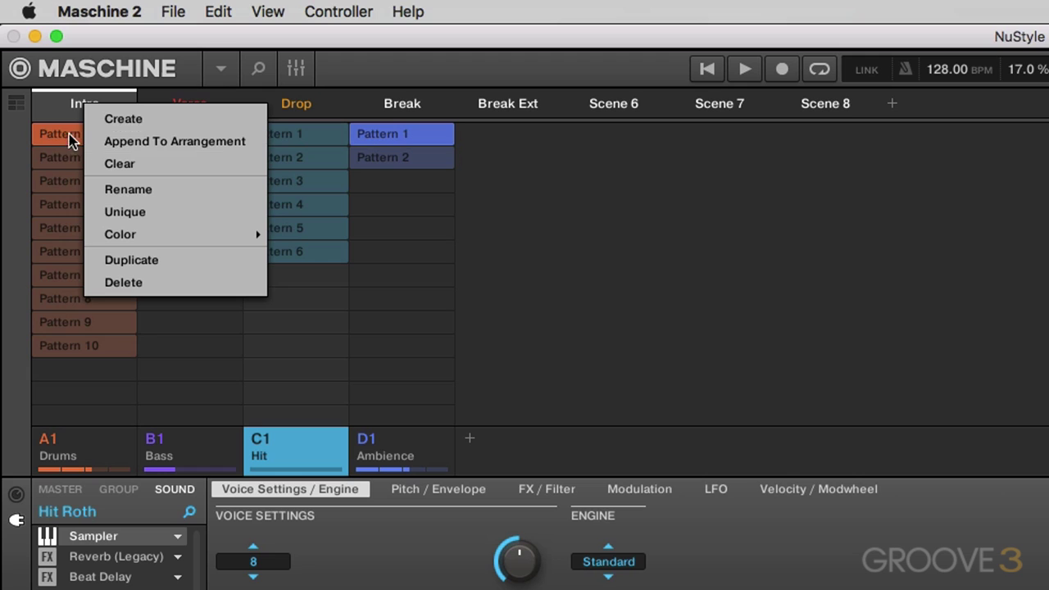
pyautogui.click(17, 106)
pyautogui.click(17, 106)
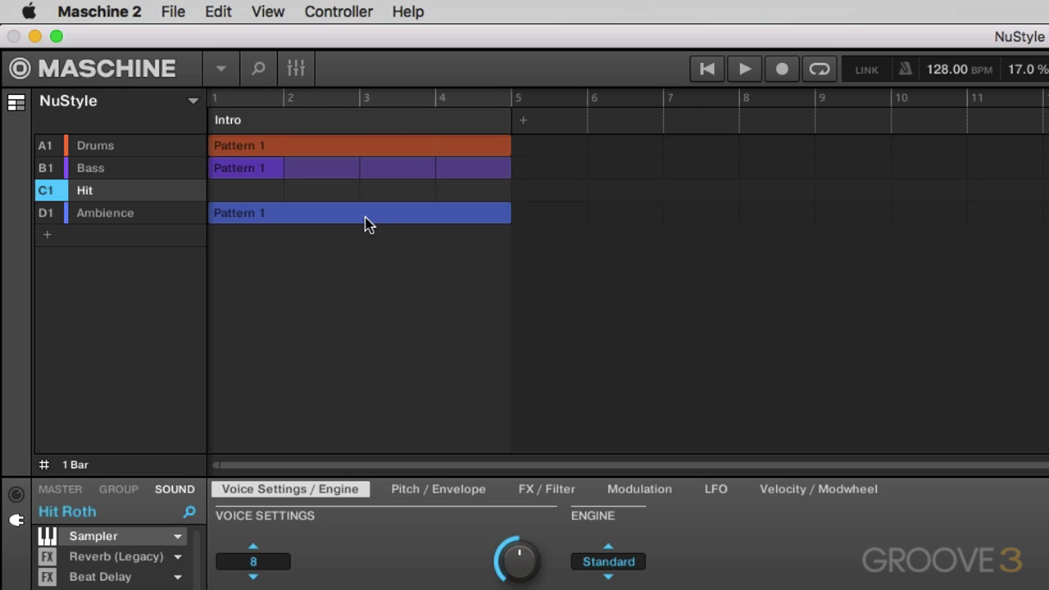
pyautogui.press('super+i')
# - Append the Verse and Drop scenes to the arrangement
pyautogui.rightClick(191, 105)
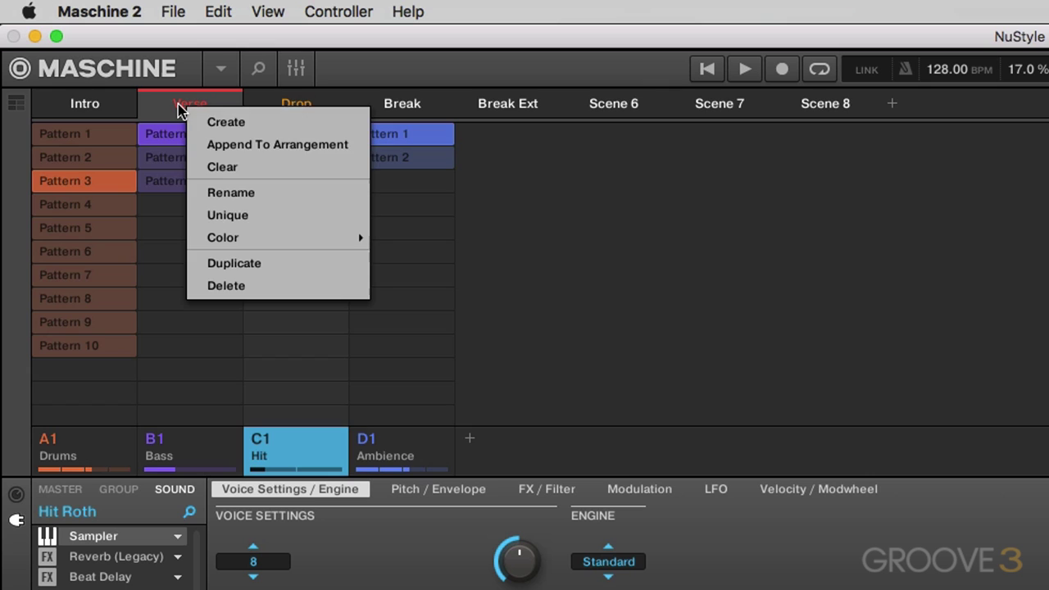
pyautogui.click(219, 141)
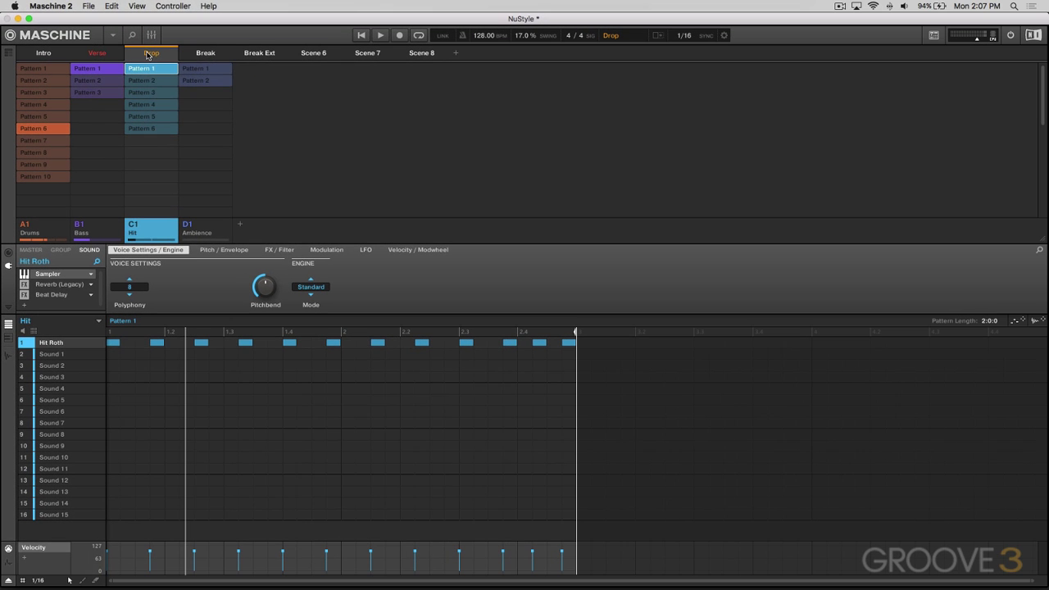
pyautogui.rightClick(297, 107)
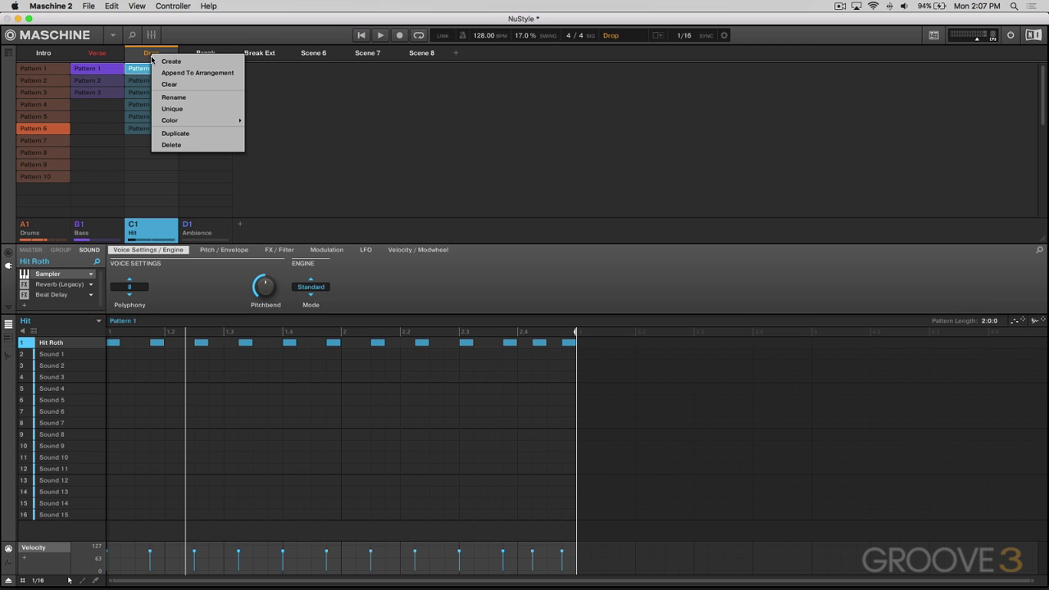
pyautogui.click(166, 73)
# - Append the Break, Break Ext and Scene 6 scenes to the arrangement and display all sections on the arrangement timeline
pyautogui.click(199, 54)
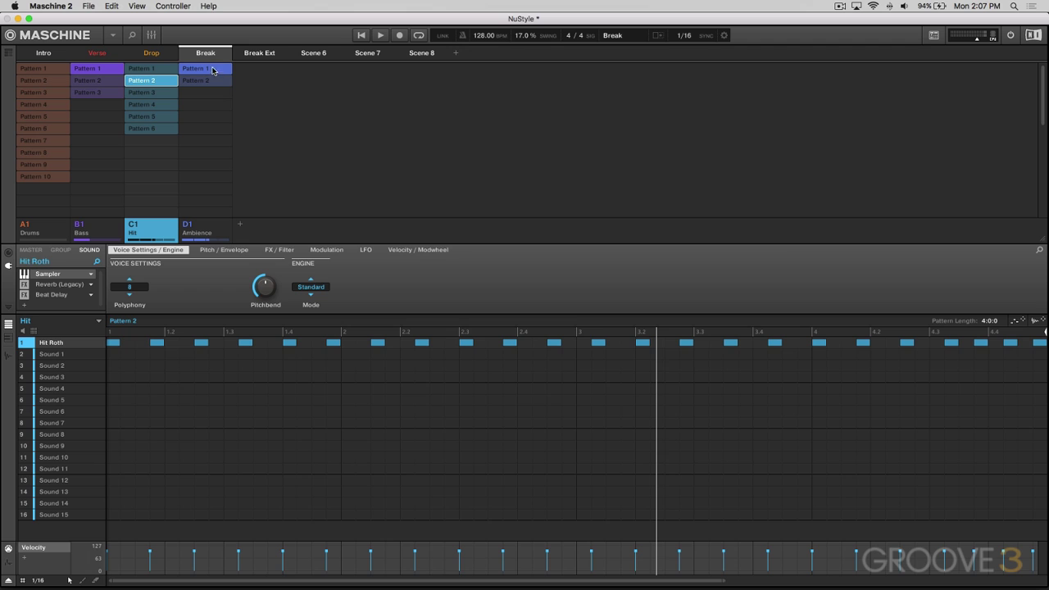
pyautogui.rightClick(209, 49)
pyautogui.click(215, 75)
pyautogui.click(261, 54)
pyautogui.rightClick(264, 55)
pyautogui.click(278, 75)
pyautogui.click(313, 53)
pyautogui.rightClick(310, 55)
pyautogui.click(317, 75)
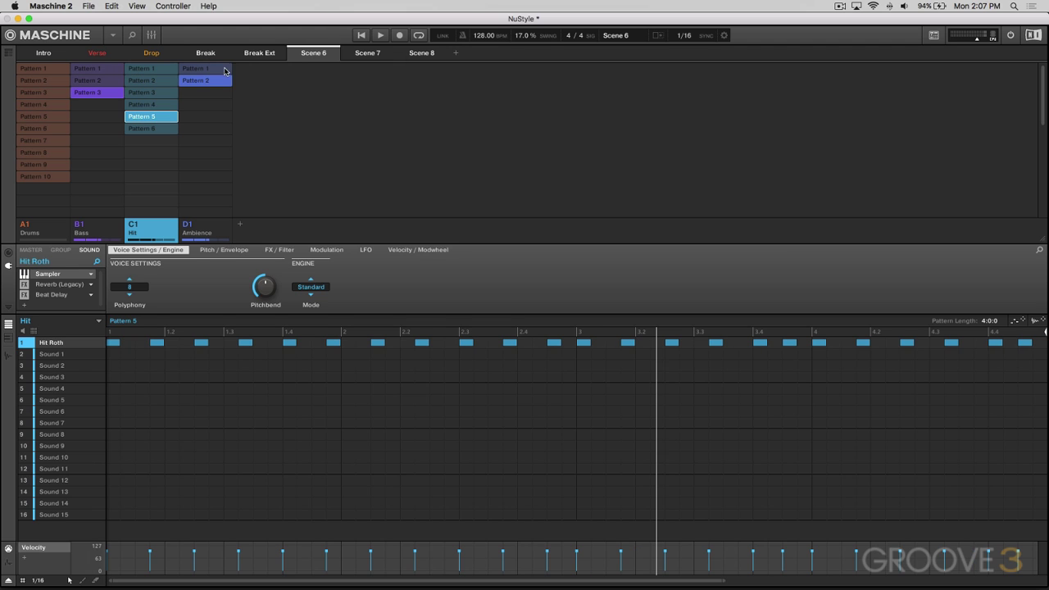
pyautogui.click(9, 52)
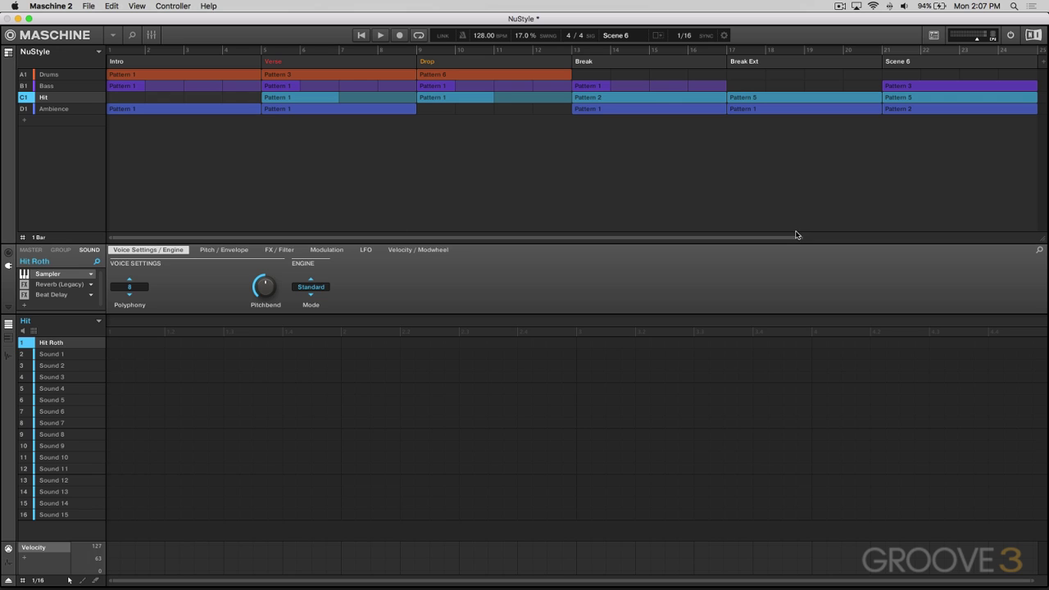
pyautogui.moveTo(801, 237); pyautogui.dragTo(999, 237)
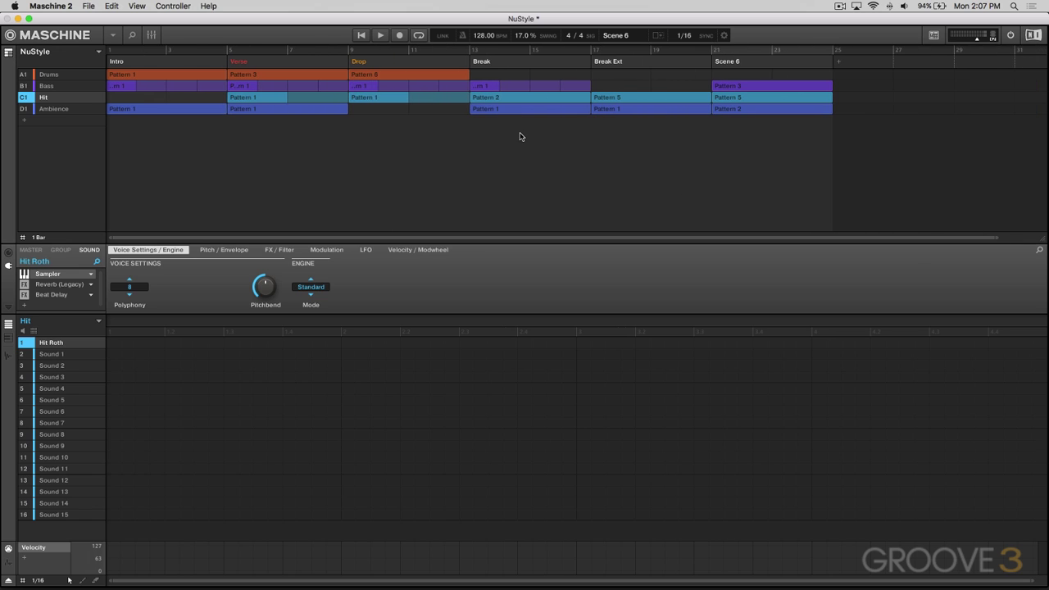